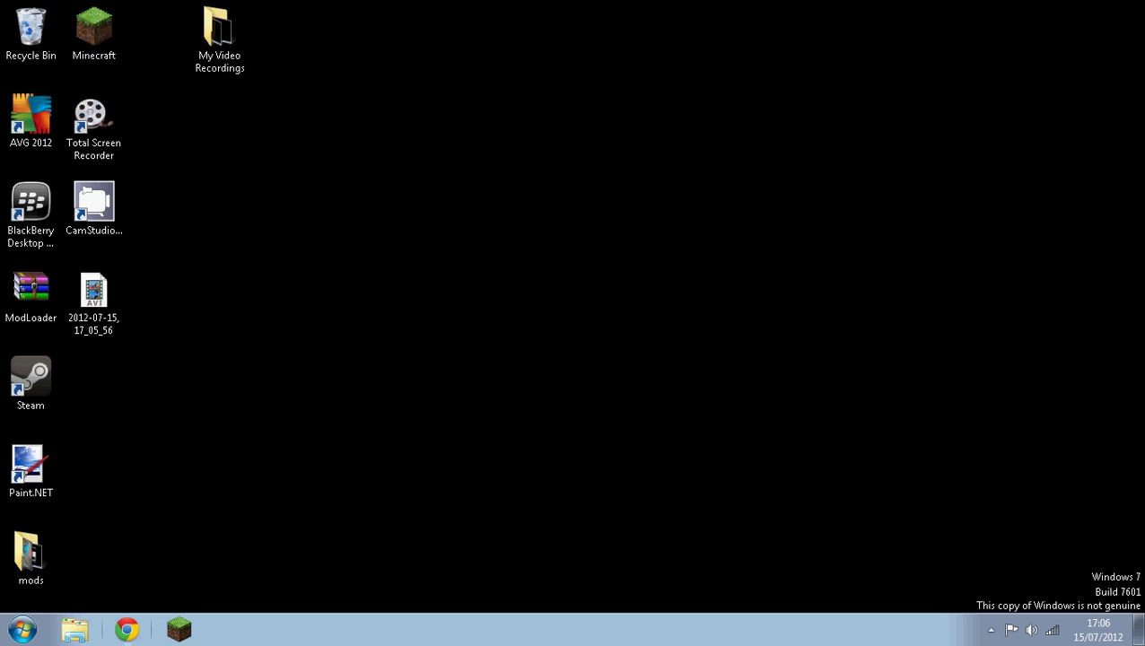
Run Minecraft from the desktop and set the launcher to force a game update
{"action": "double_click", "coordinate": [94, 32]}
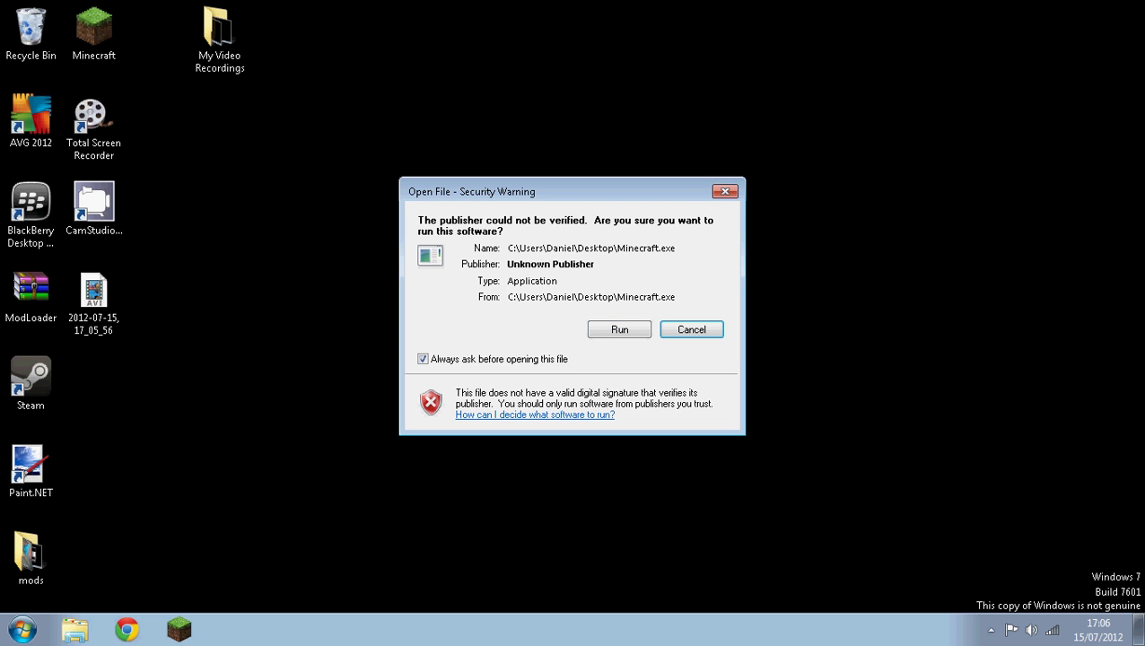
{"action": "left_click", "coordinate": [619, 330]}
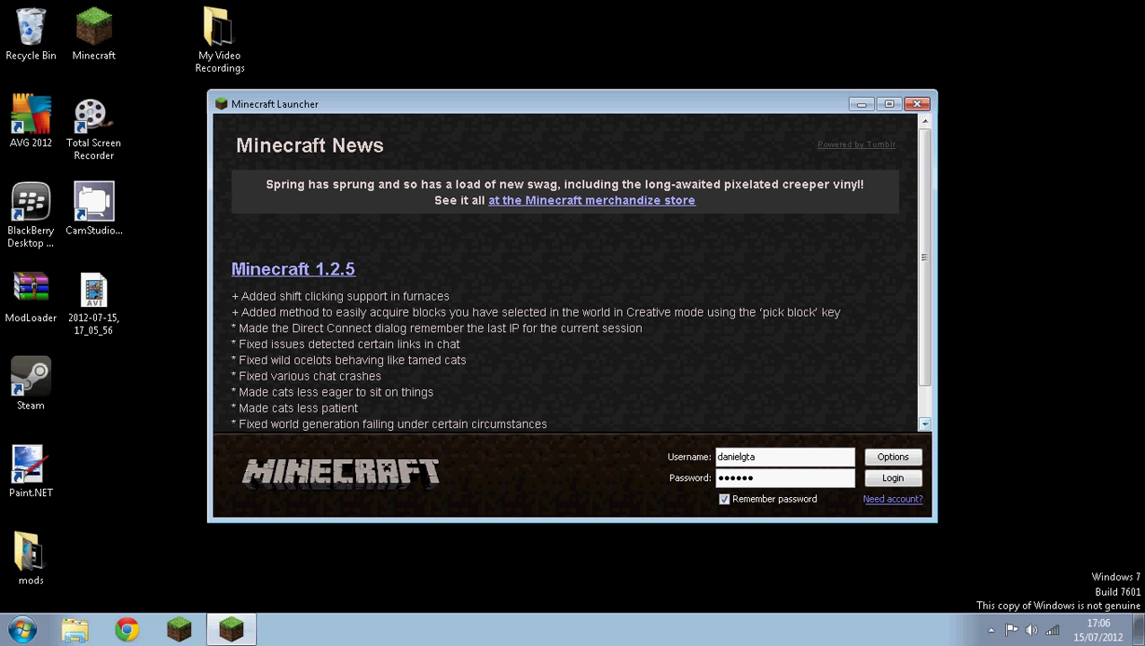
{"action": "left_click", "coordinate": [892, 457]}
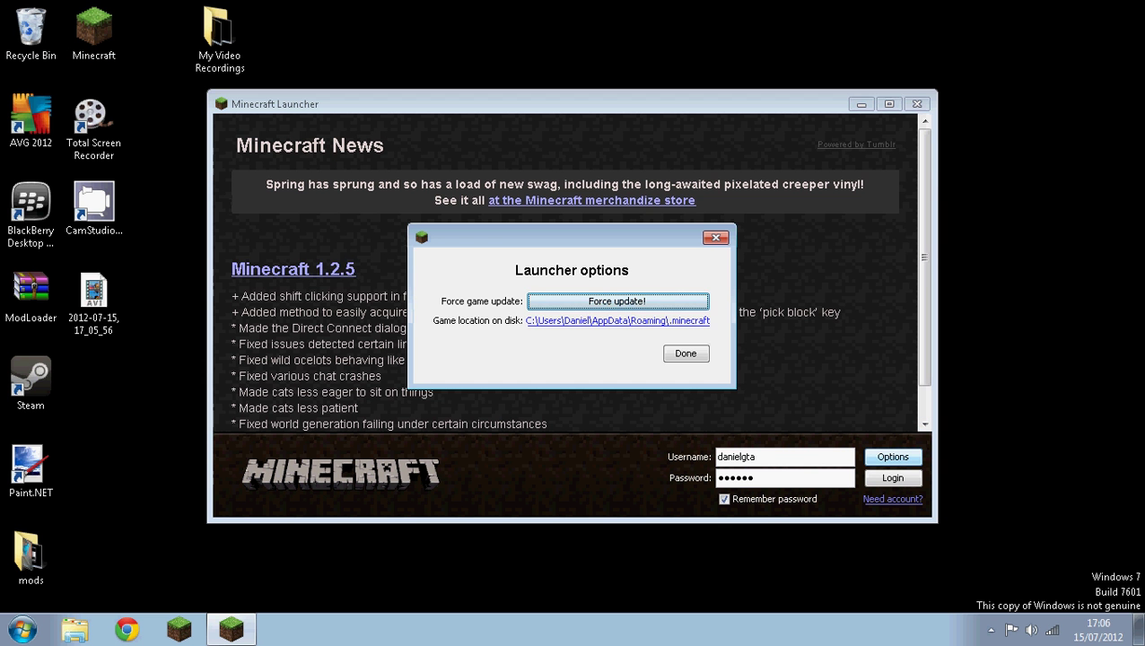
{"action": "left_click", "coordinate": [617, 301]}
{"action": "left_click", "coordinate": [686, 353]}
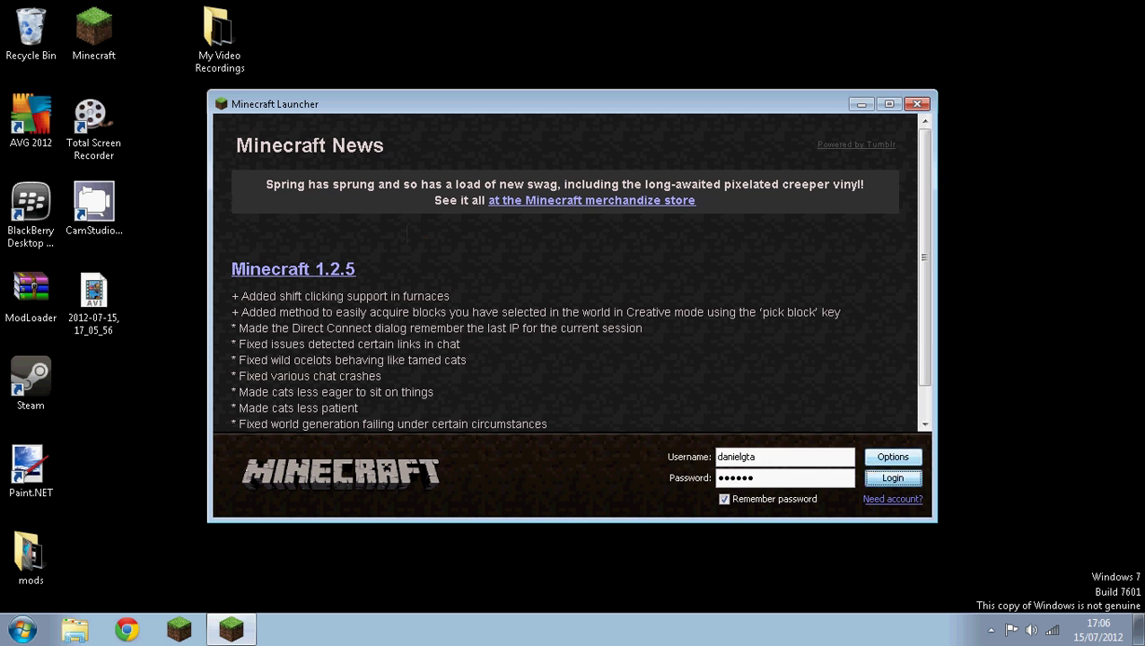
Log in to Minecraft with the saved account and quit the game from its title screen
{"action": "left_click", "coordinate": [893, 478]}
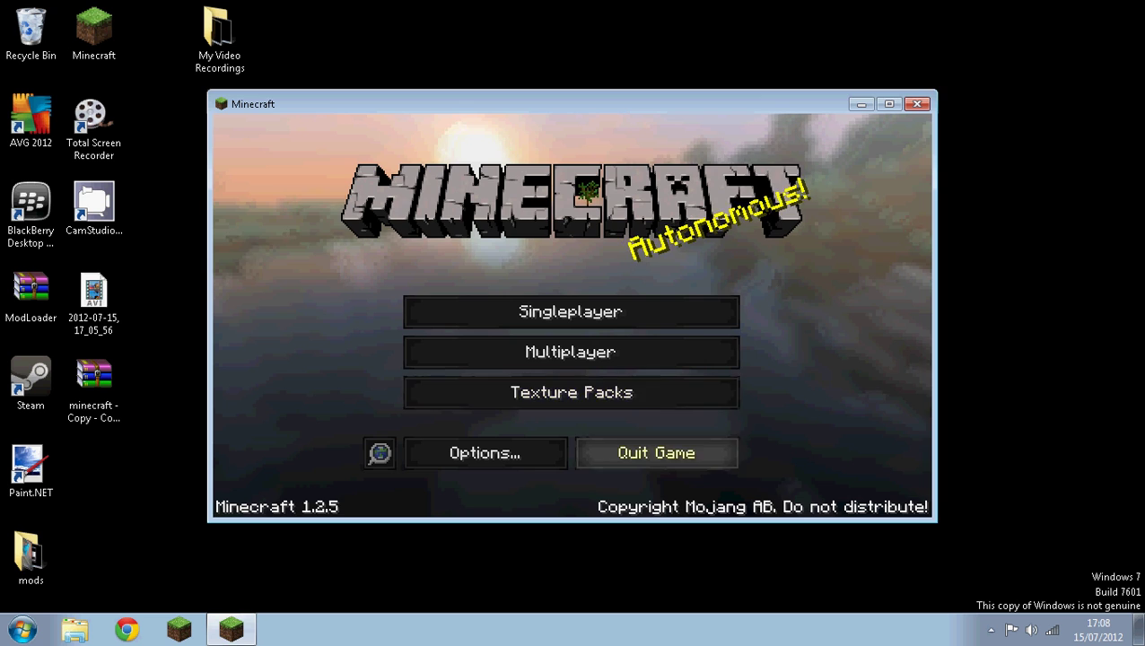
{"action": "left_click", "coordinate": [656, 453]}
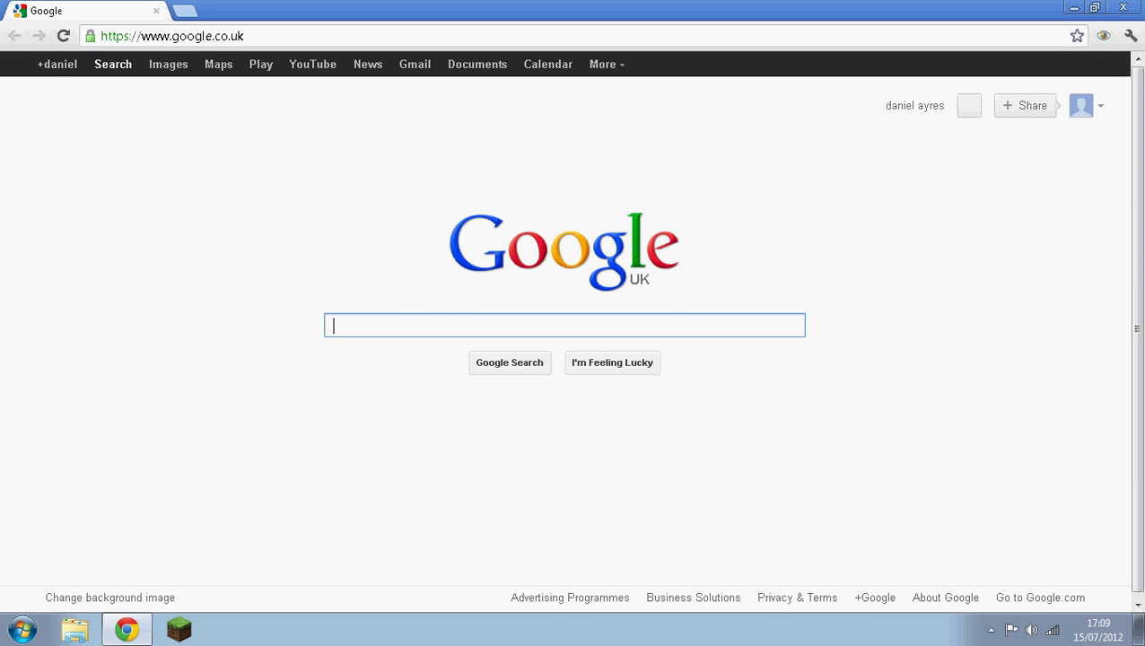
Search Google for "optifine" and open the Minecraft Forums topic for OptiFine HD_C3
{"action": "type", "text": "opt"}
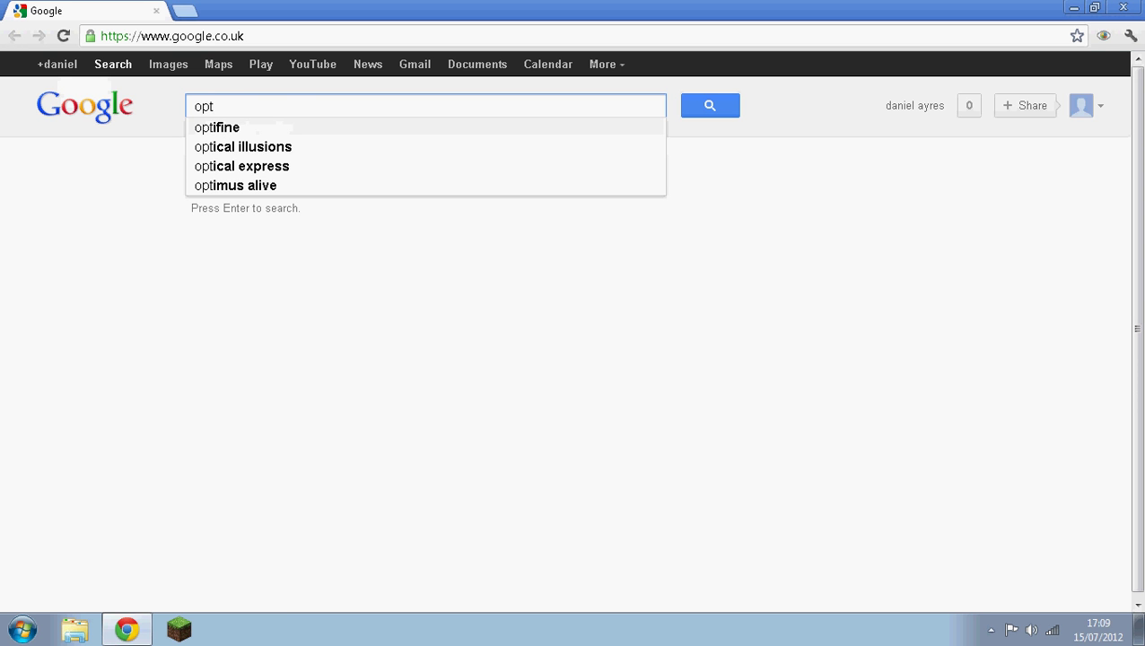
{"action": "type", "text": "i"}
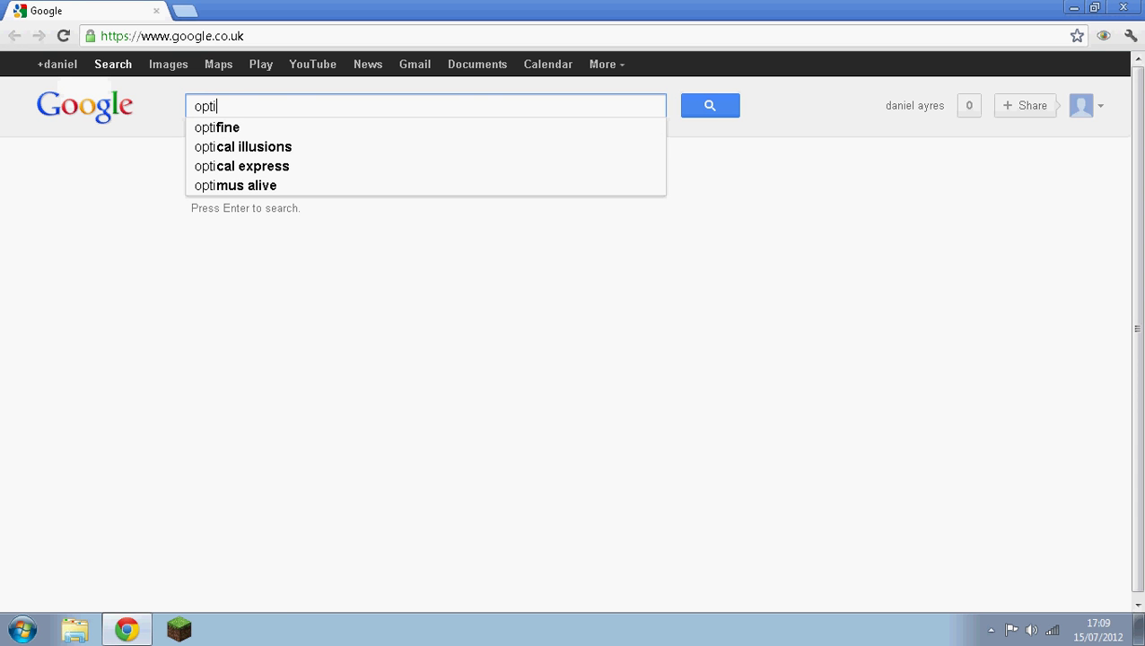
{"action": "key", "text": "BackSpace"}
{"action": "type", "text": "d"}
{"action": "key", "text": "BackSpace"}
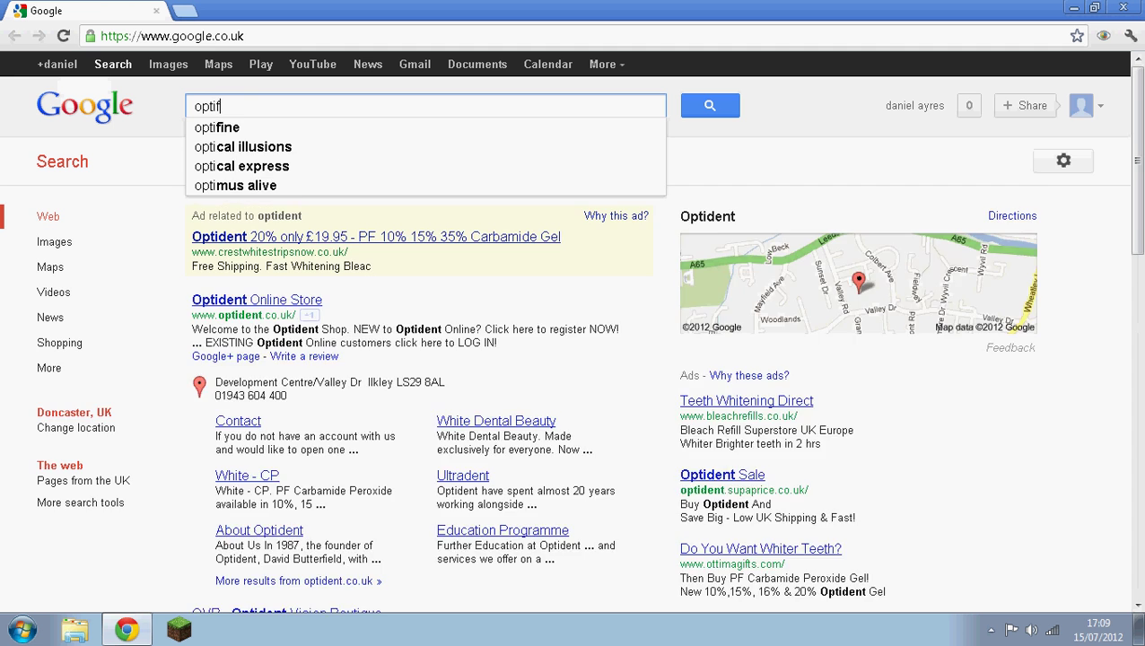
{"action": "type", "text": "fine"}
{"action": "key", "text": "Return"}
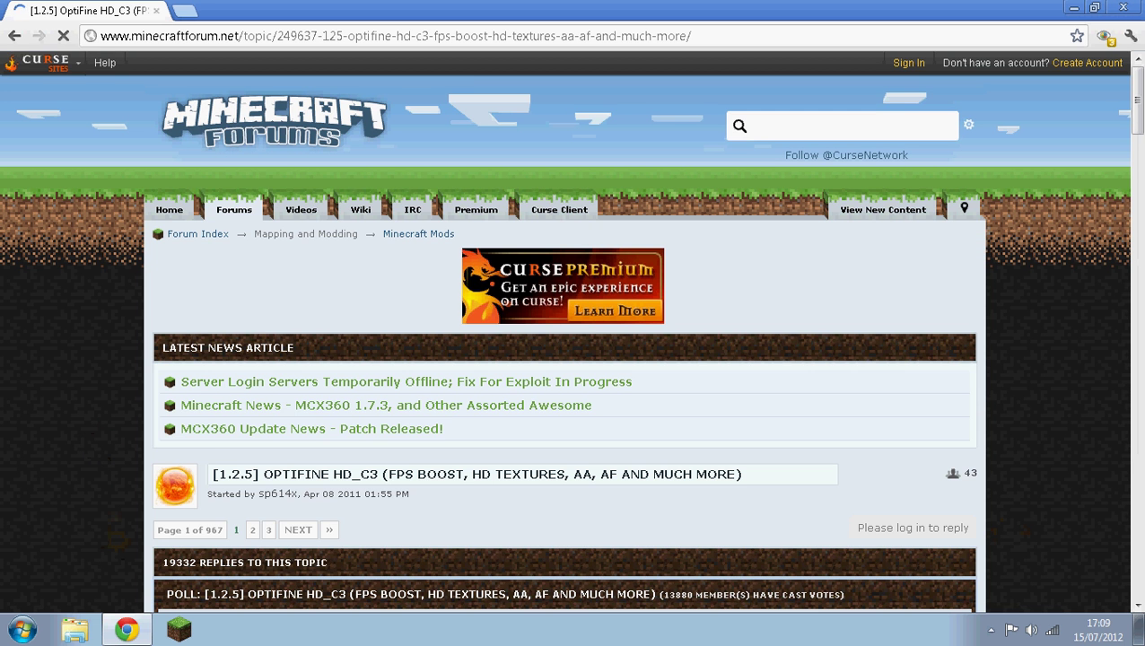
Examine the OptiFine editions and download links for Minecraft 1.2.5 in the topic's first post
{"action": "scroll", "coordinate": [572, 332], "scroll_direction": "down", "scroll_amount": 1}
{"action": "scroll", "coordinate": [564, 332], "scroll_direction": "down", "scroll_amount": 9}
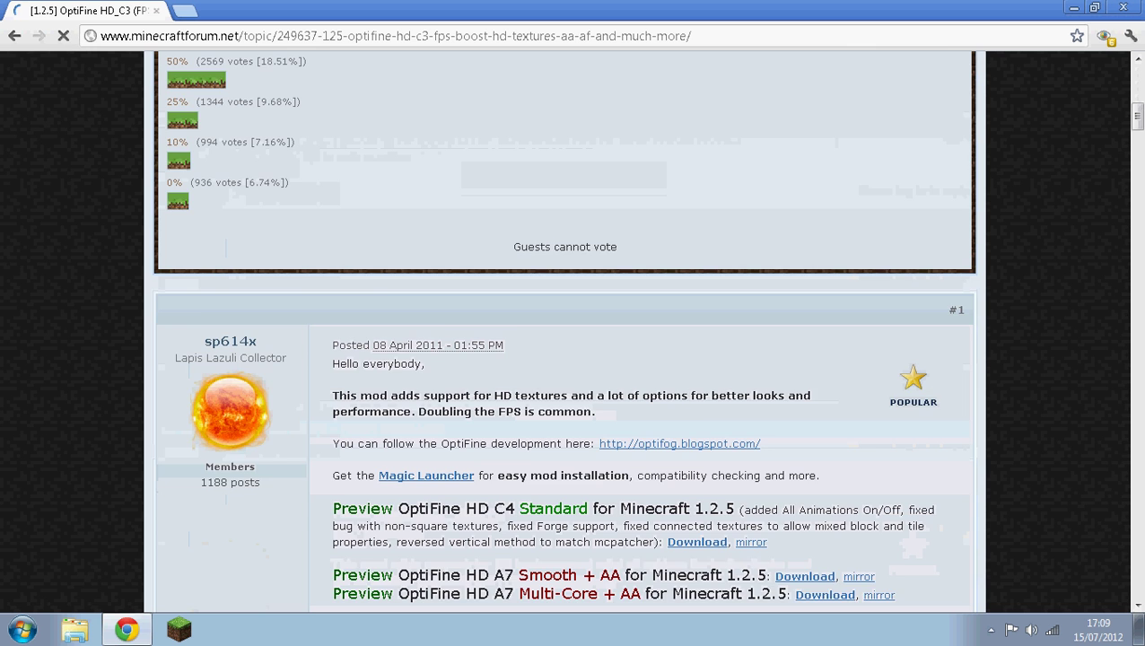
{"action": "scroll", "coordinate": [564, 332], "scroll_direction": "down", "scroll_amount": 2}
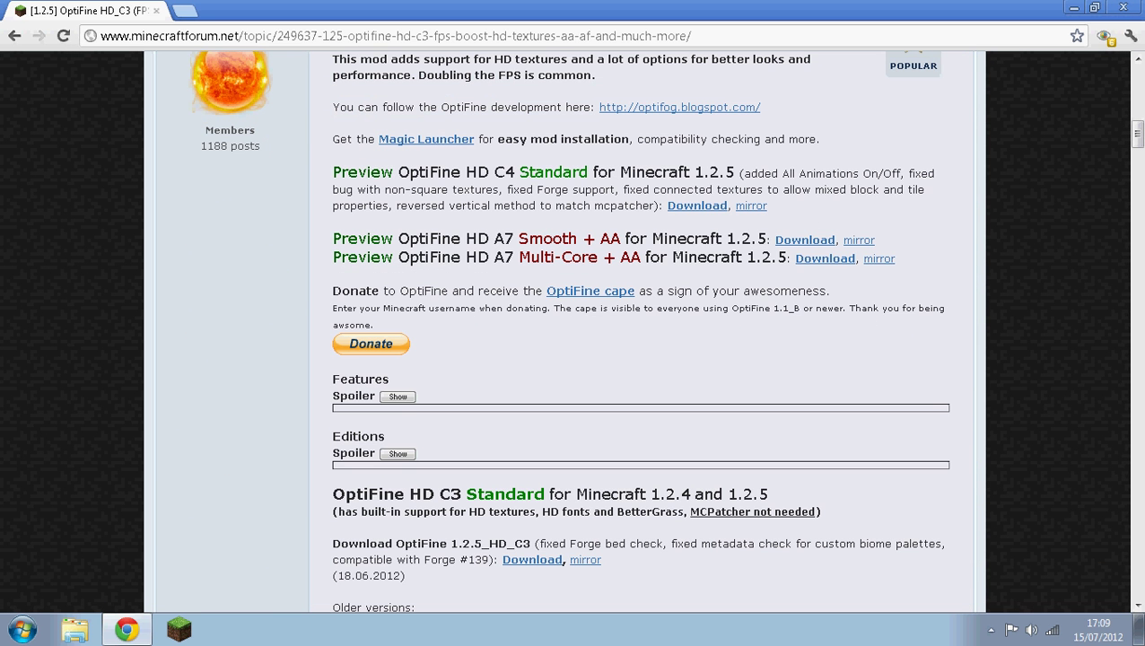
{"action": "scroll", "coordinate": [564, 332], "scroll_direction": "up", "scroll_amount": 1}
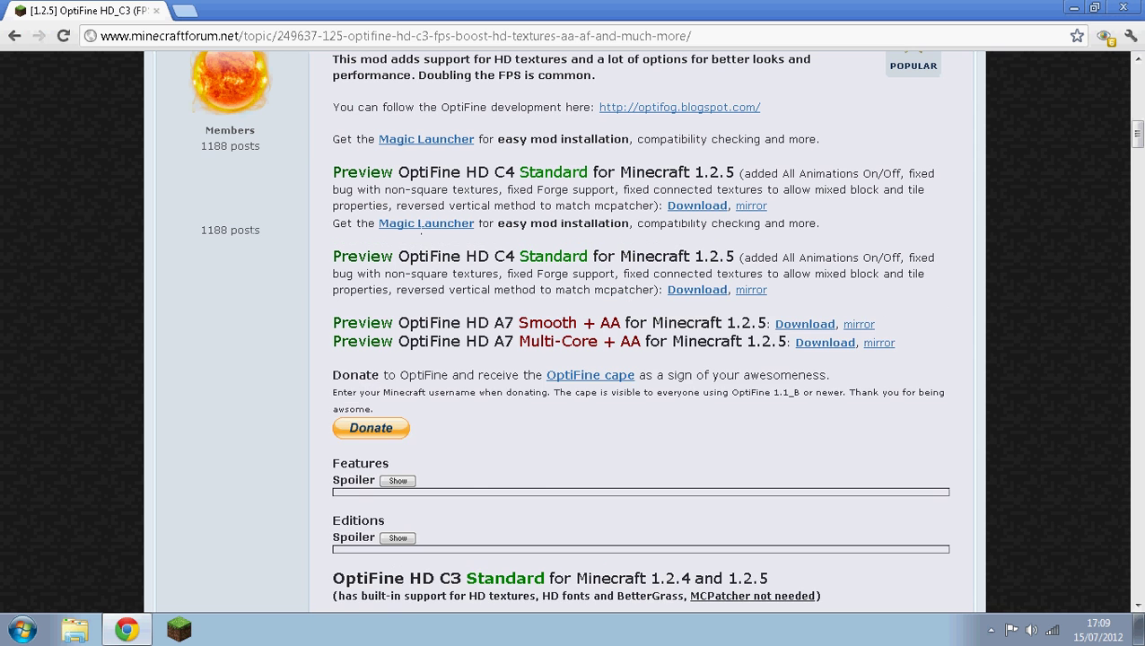
{"action": "scroll", "coordinate": [565, 332], "scroll_direction": "up", "scroll_amount": 2}
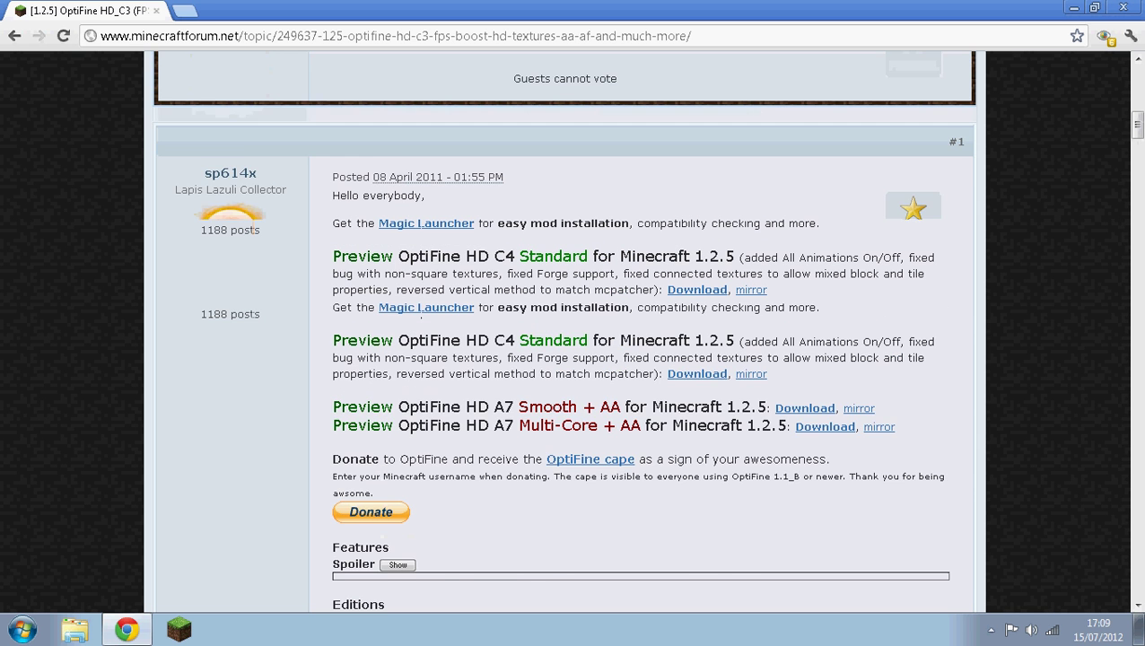
{"action": "scroll", "coordinate": [564, 332], "scroll_direction": "down", "scroll_amount": 1}
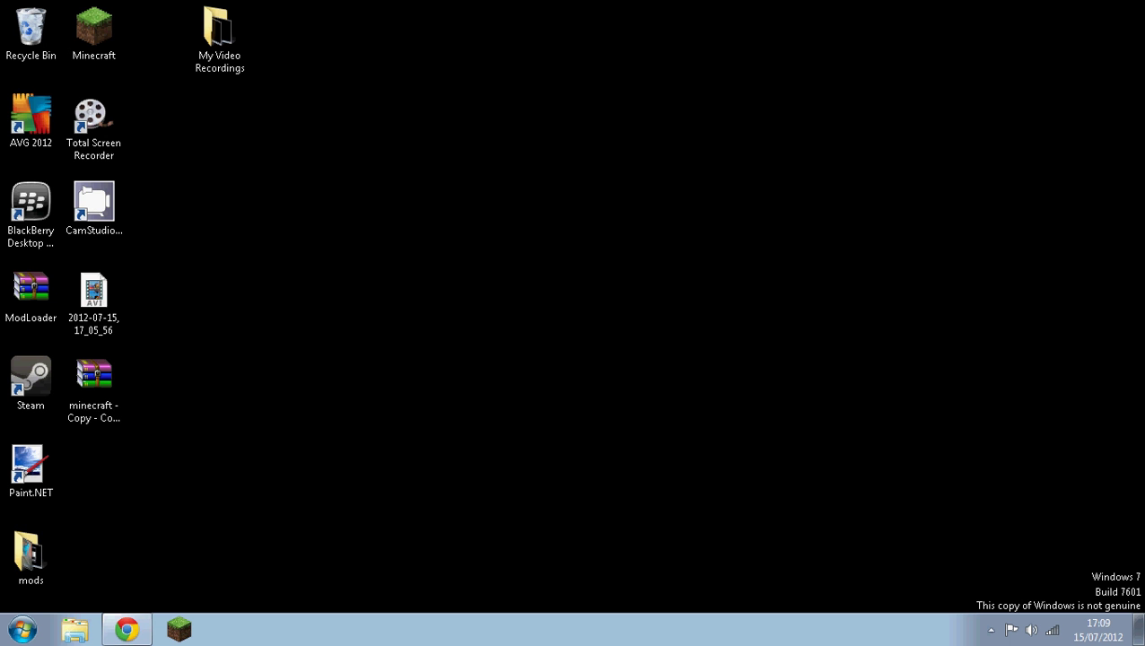
Minimize the browser and open the mods folder on the desktop to check its files
{"action": "left_click", "coordinate": [1070, 7]}
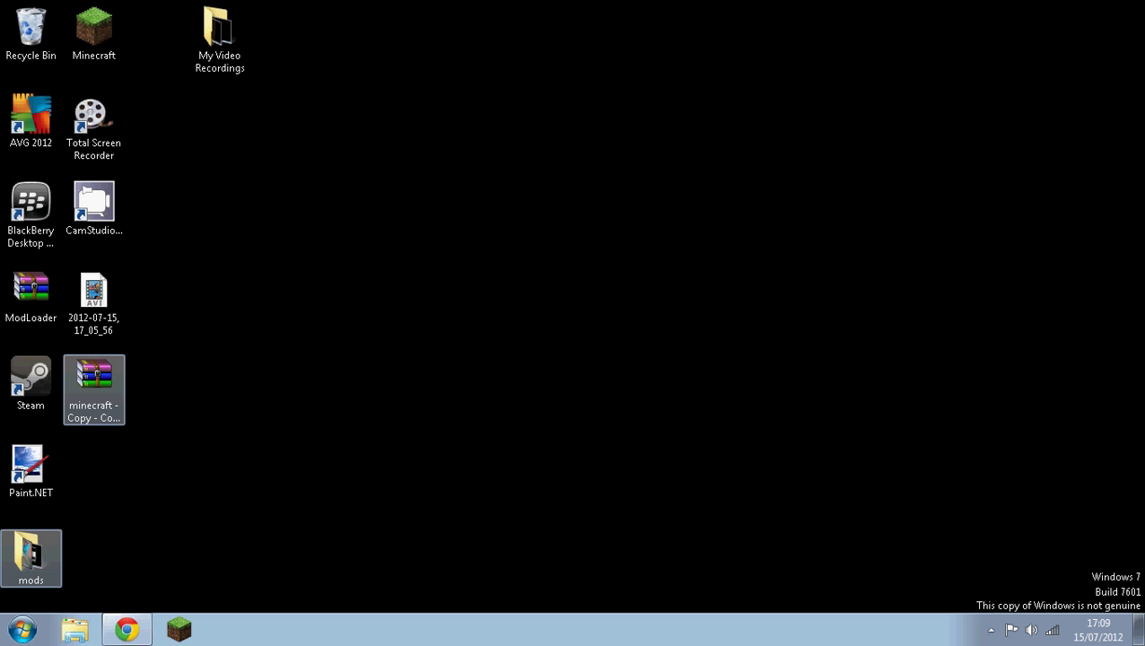
{"action": "left_click", "coordinate": [31, 556]}
{"action": "double_click", "coordinate": [30, 556]}
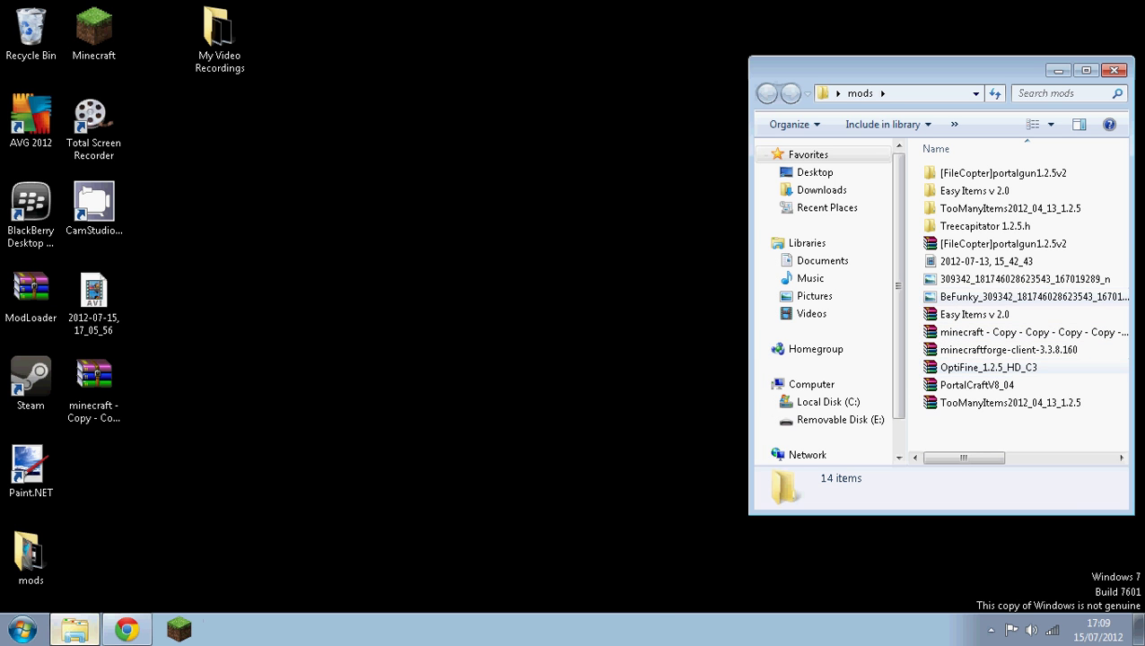
Download OptiFine_1.2.5_HD_C4.zip through the forum's Standard preview link, skipping the AdF.ly ad
{"action": "left_click", "coordinate": [126, 629]}
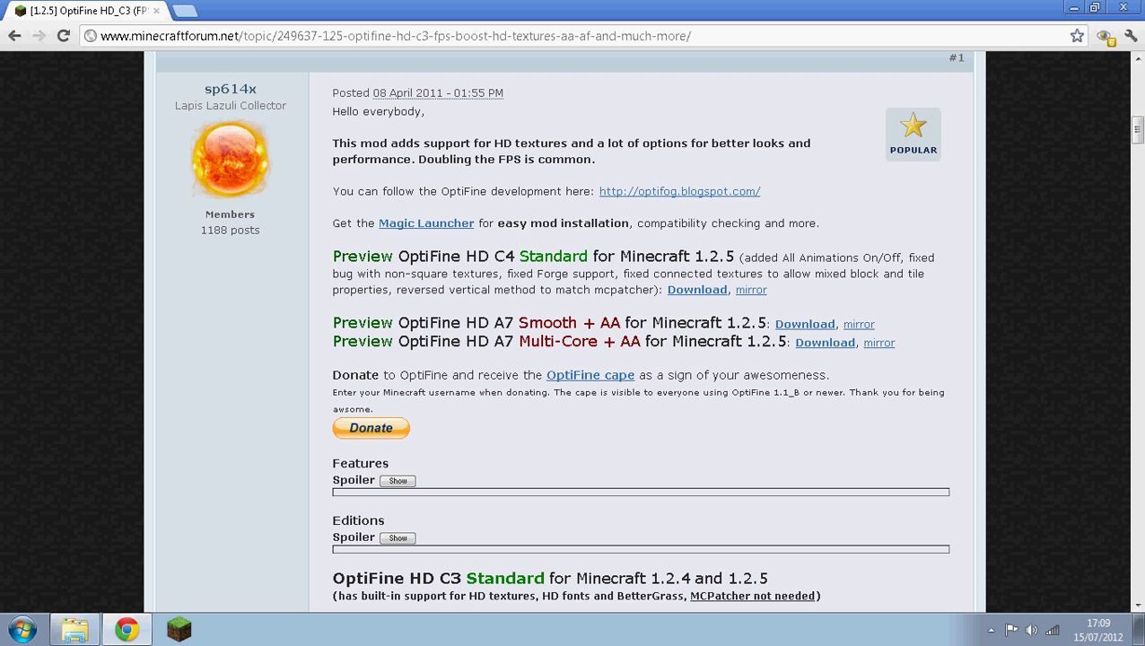
{"action": "left_click", "coordinate": [697, 289]}
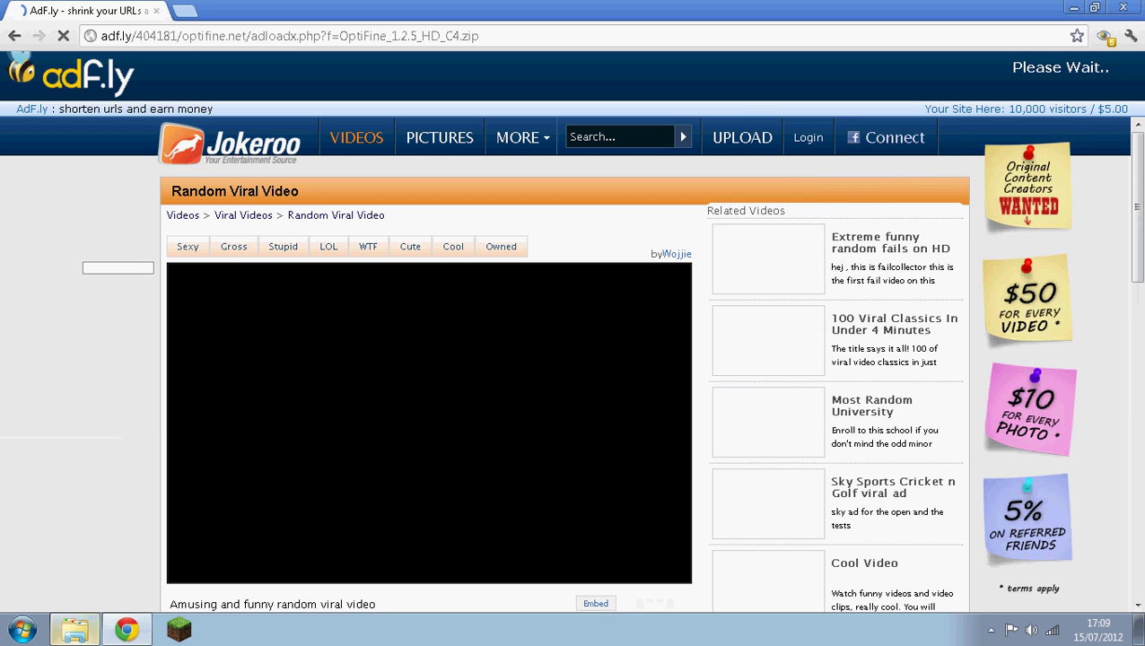
{"action": "left_click", "coordinate": [74, 628]}
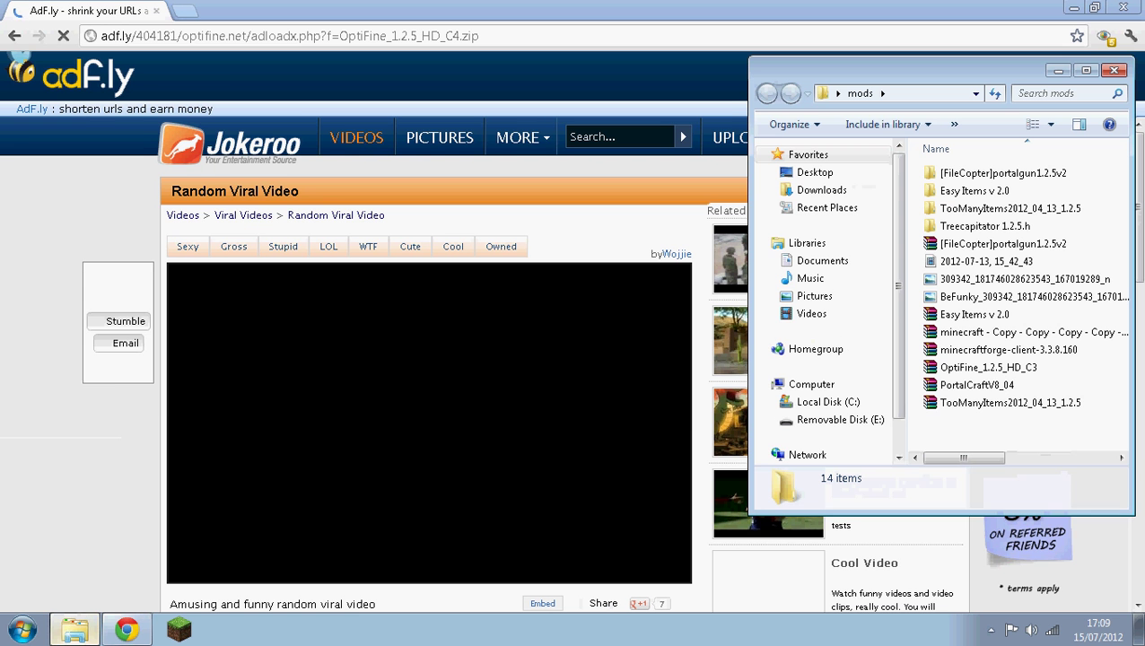
{"action": "key", "text": "alt+Tab"}
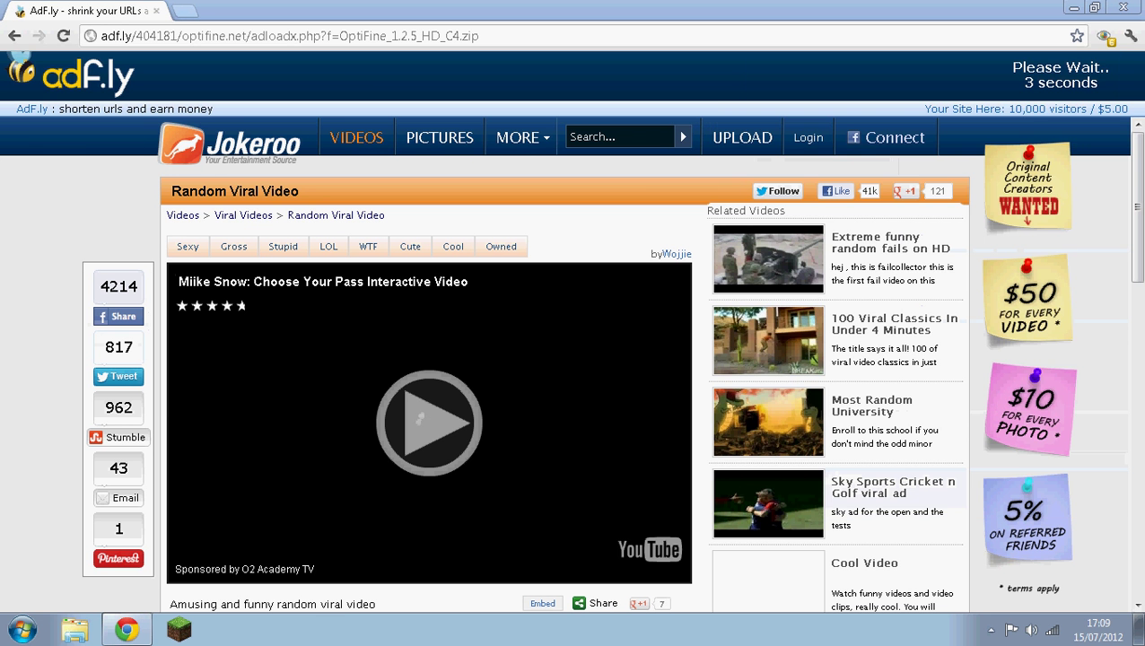
{"action": "left_click", "coordinate": [418, 420]}
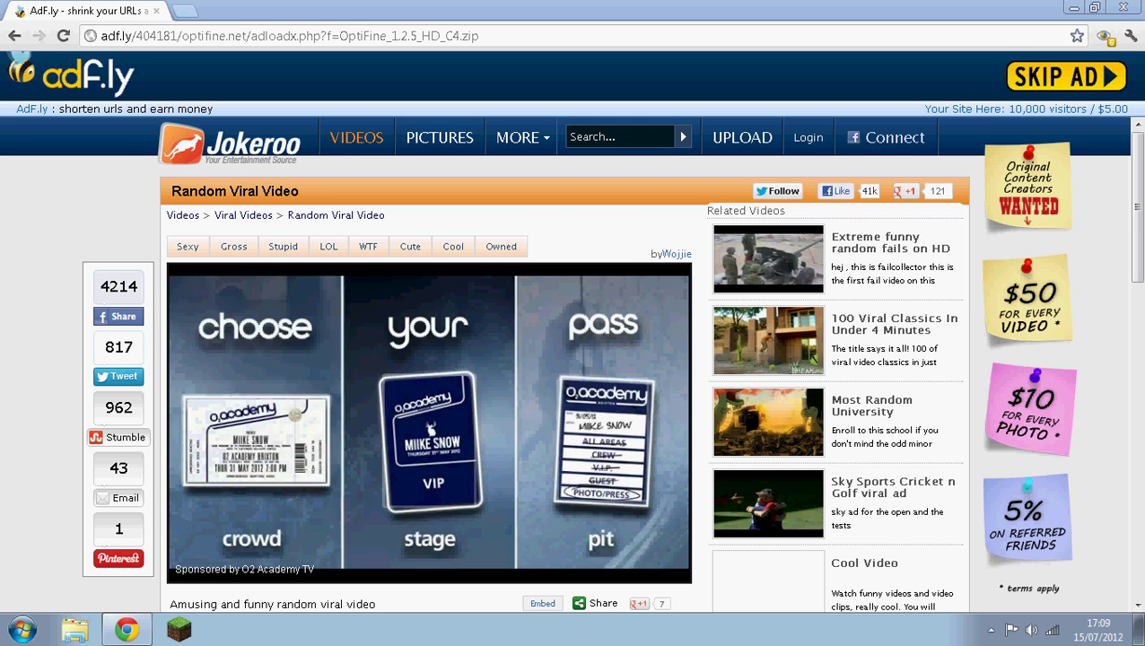
{"action": "left_click", "coordinate": [1066, 76]}
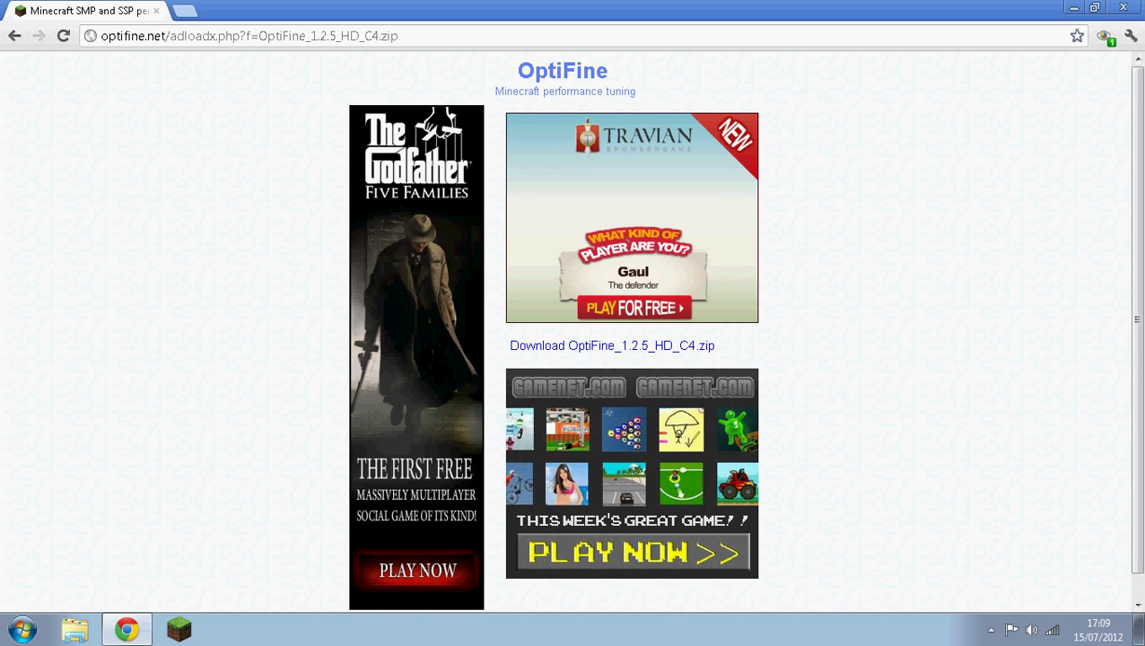
{"action": "left_click", "coordinate": [612, 345]}
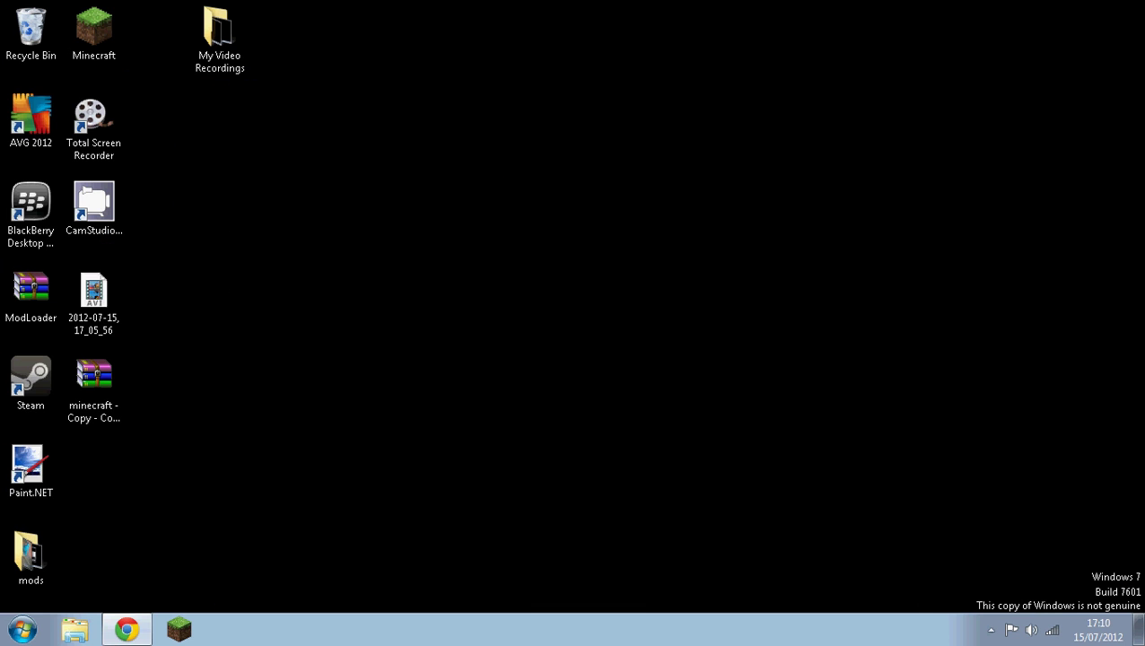
Move the OptiFine_1.2.5_HD_C4 archive from the Downloads folder to the desktop and close the folder window
{"action": "left_click", "coordinate": [22, 629]}
{"action": "left_click", "coordinate": [260, 312]}
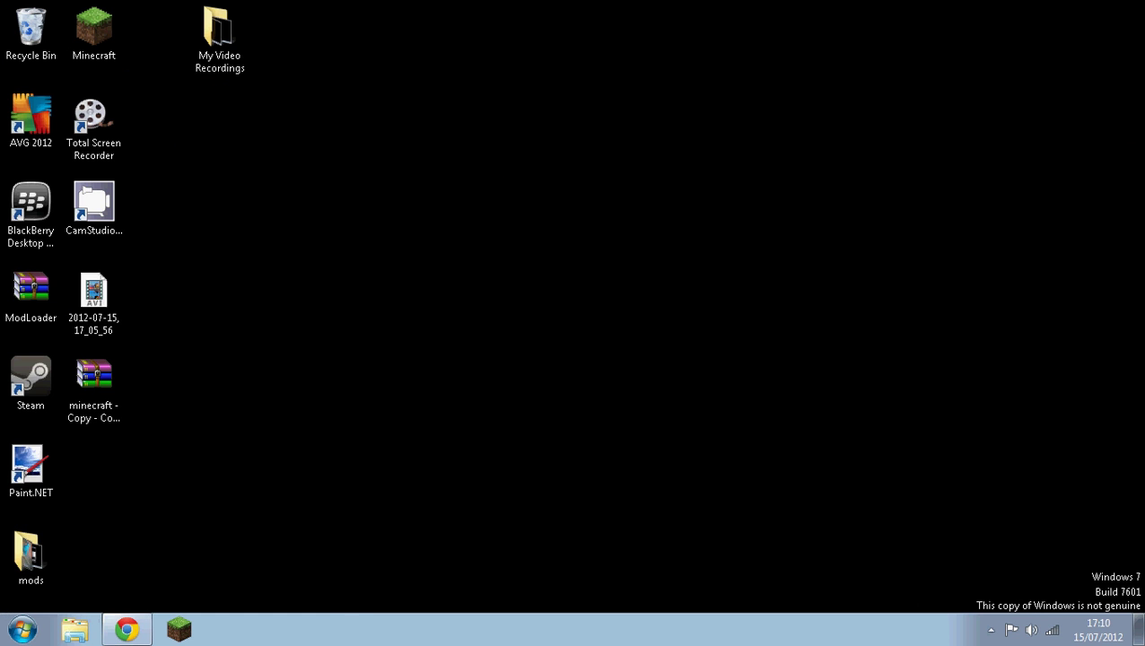
{"action": "left_click", "coordinate": [821, 190]}
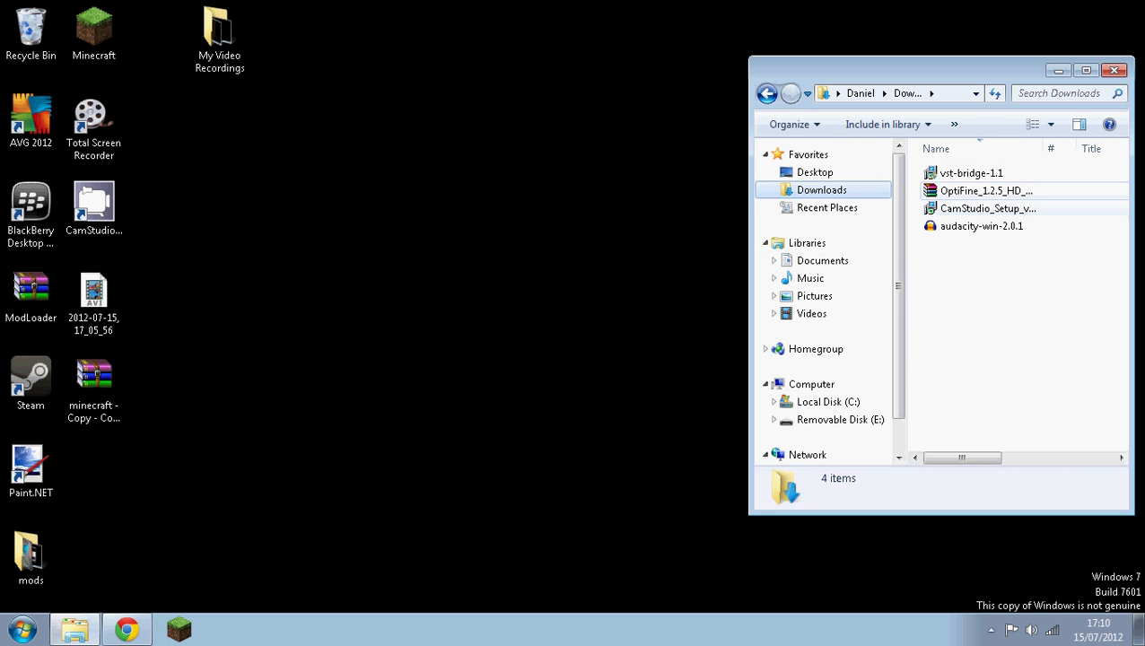
{"action": "left_click", "coordinate": [986, 190]}
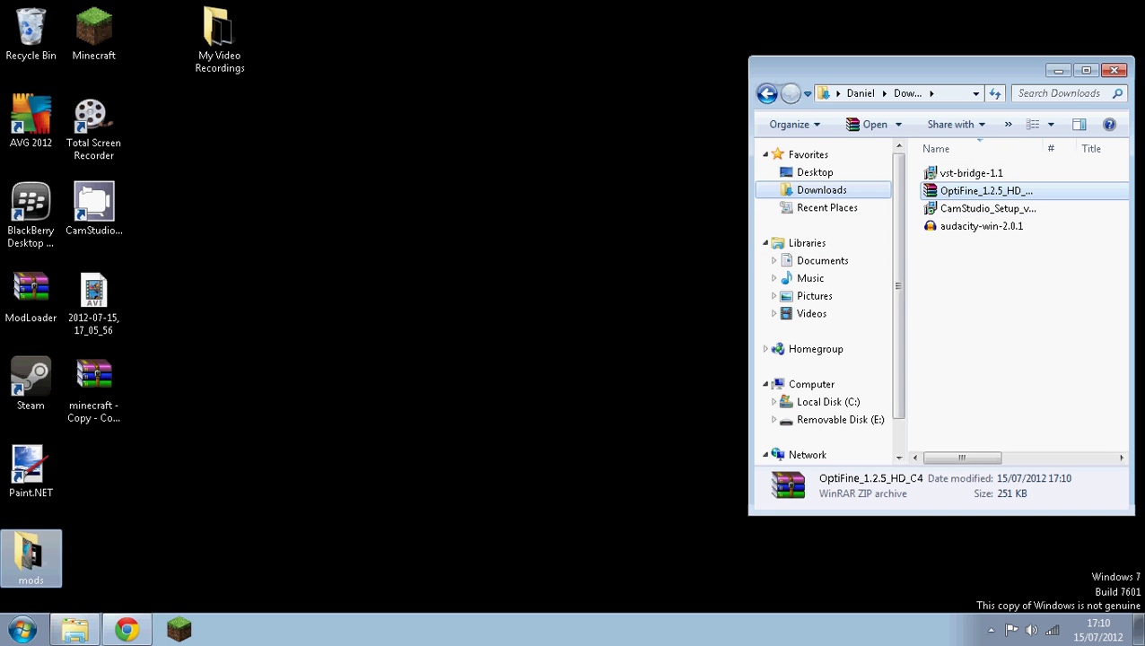
{"action": "left_click_drag", "start_coordinate": [985, 190], "coordinate": [409, 381]}
{"action": "left_click", "coordinate": [1113, 70]}
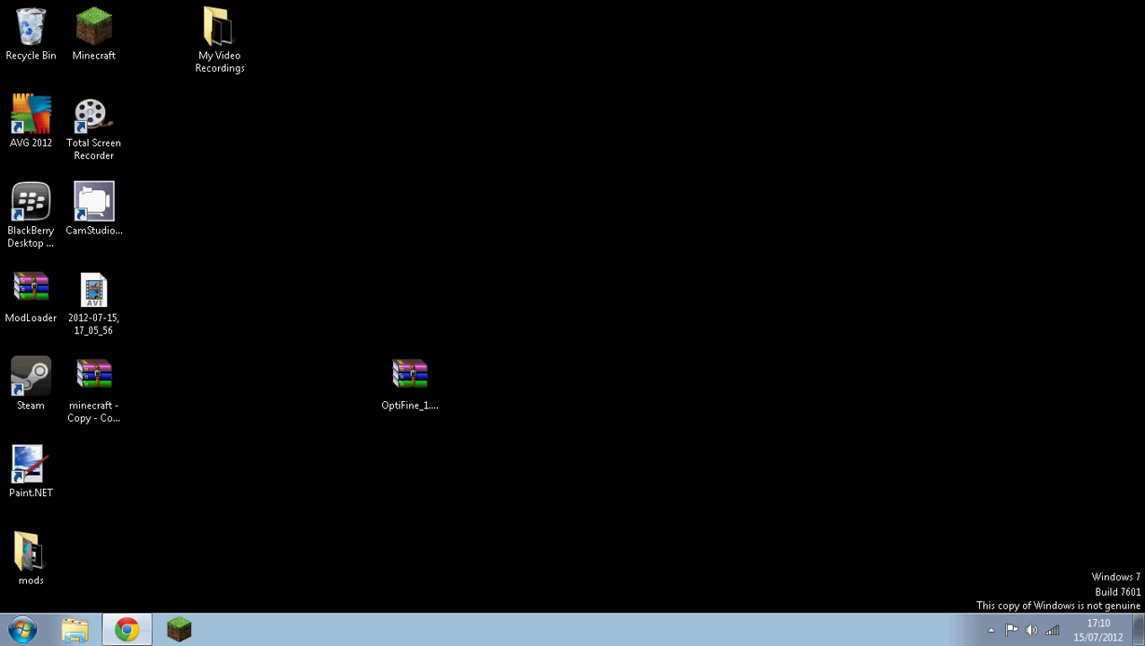
Open the %appdata% folder and go into .minecraft and its bin folder
{"action": "key", "text": "super"}
{"action": "type", "text": "%"}
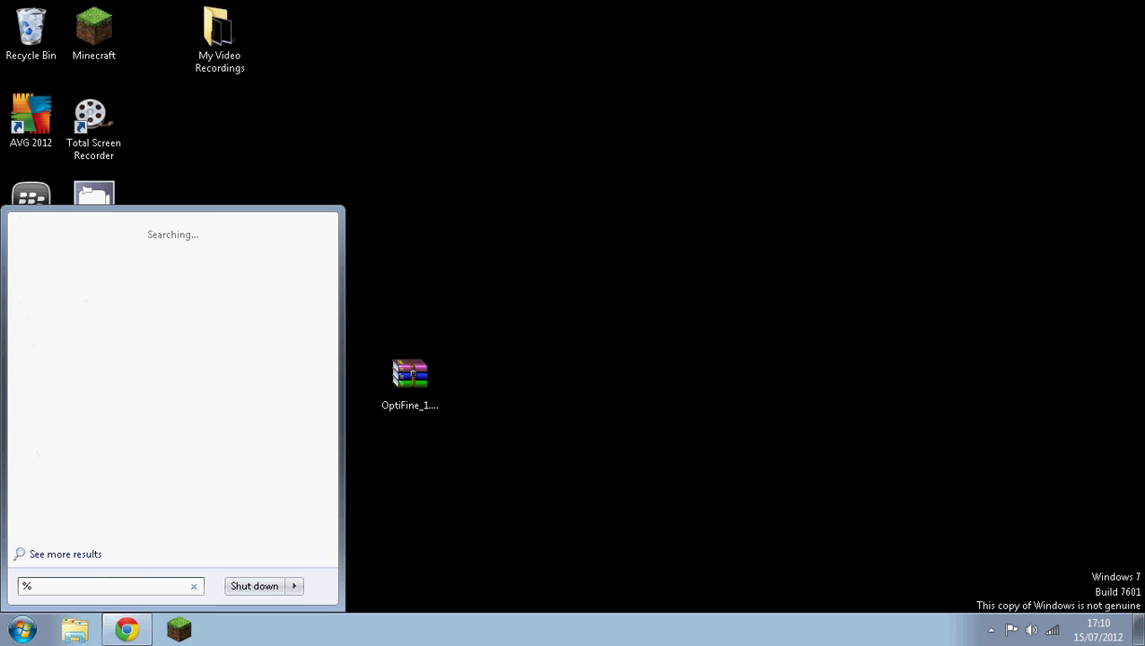
{"action": "type", "text": "appdata"}
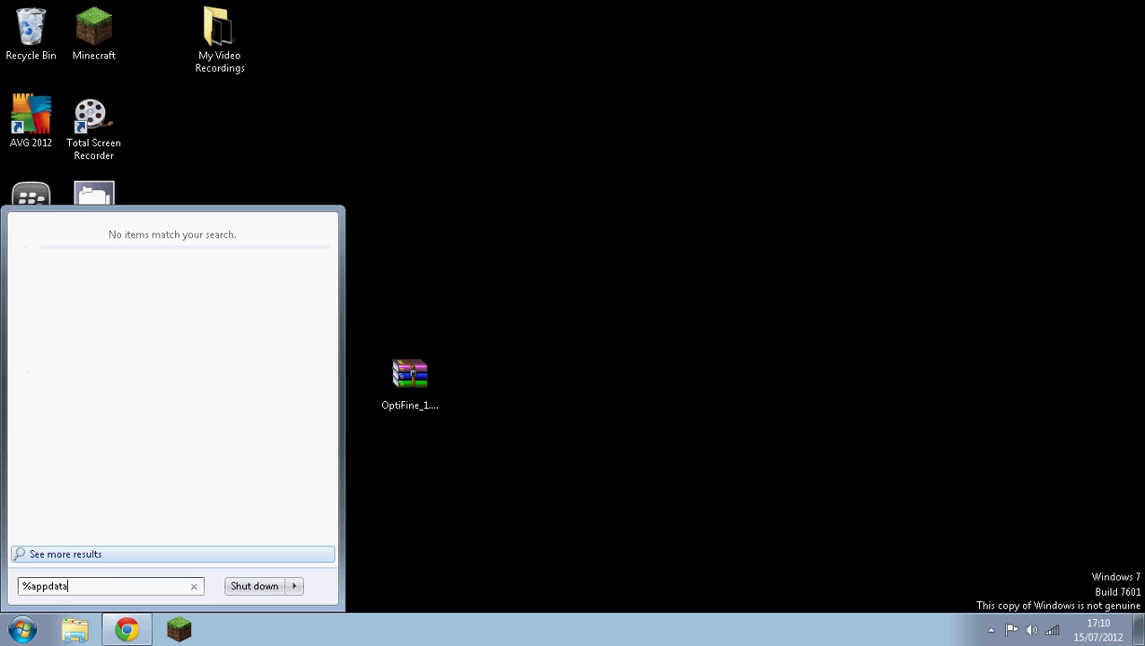
{"action": "type", "text": "%"}
{"action": "key", "text": "Return"}
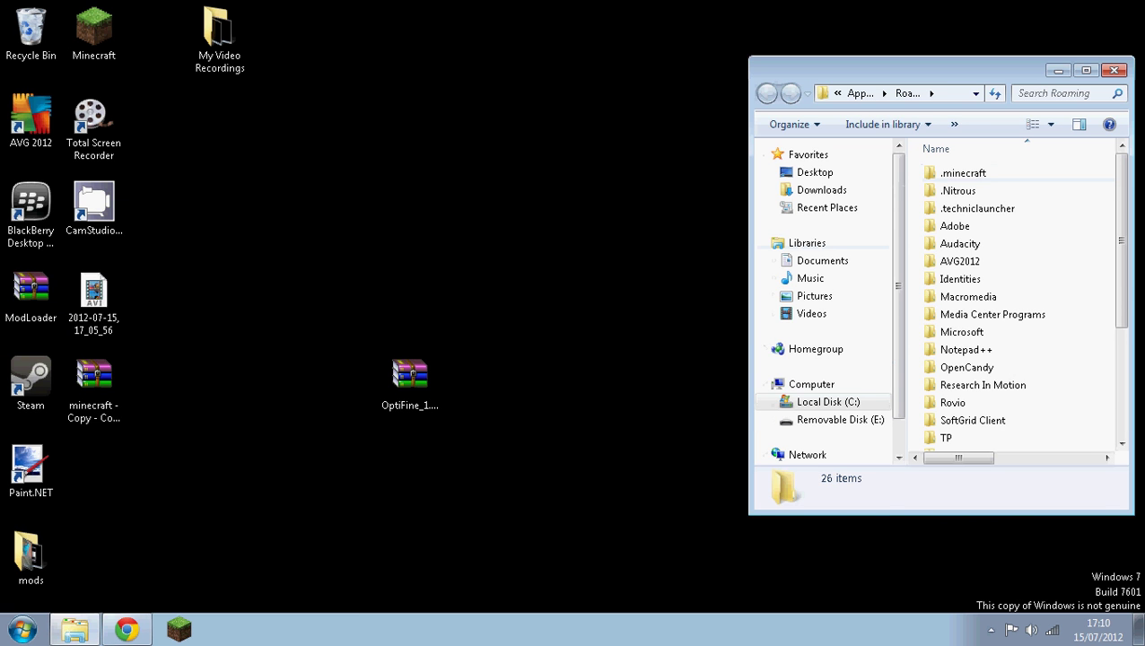
{"action": "double_click", "coordinate": [962, 173]}
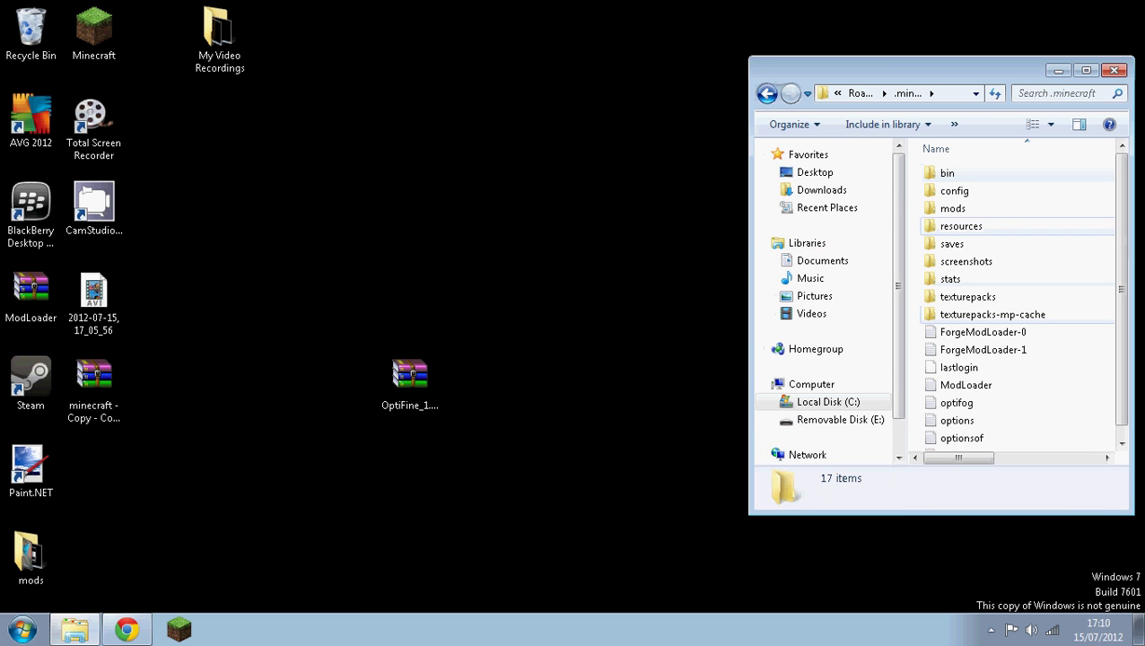
{"action": "double_click", "coordinate": [947, 173]}
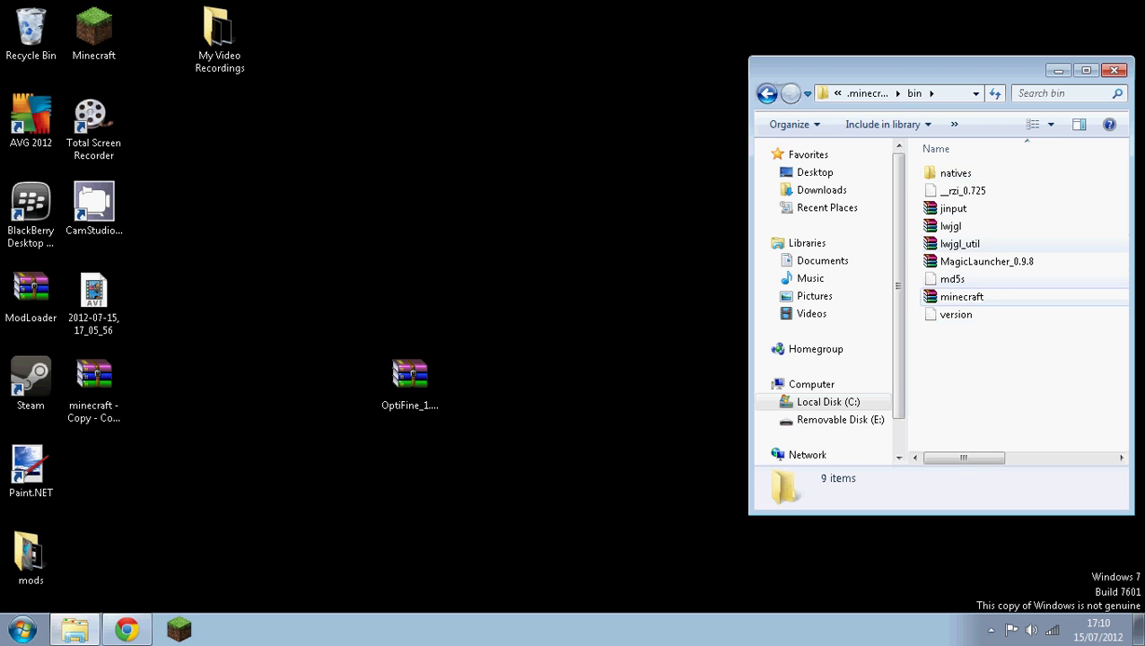
Open the minecraft archive from the bin folder with WinRAR, close the folder window and reposition the archive window to uncover the desktop
{"action": "right_click", "coordinate": [939, 295]}
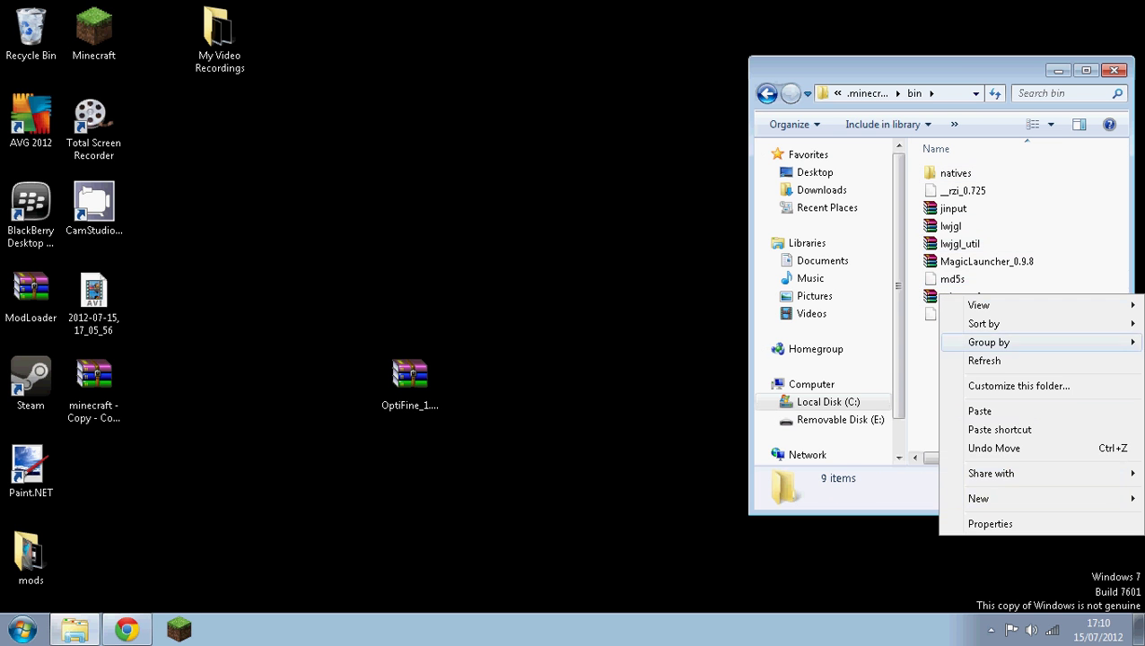
{"action": "right_click", "coordinate": [937, 296]}
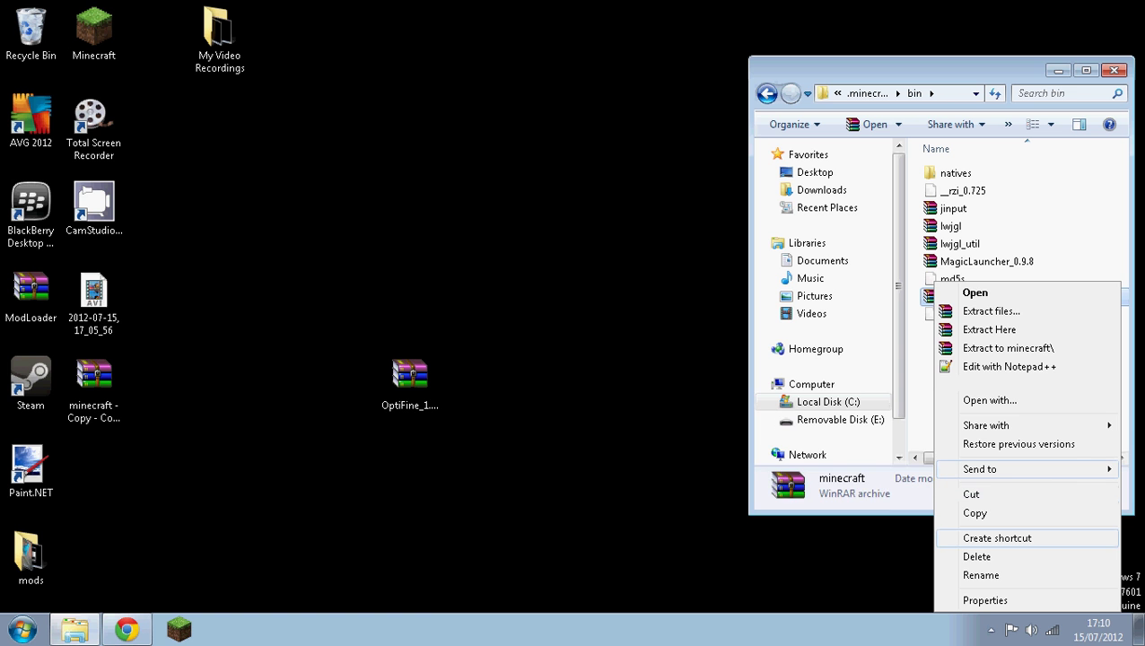
{"action": "mouse_move", "coordinate": [982, 468]}
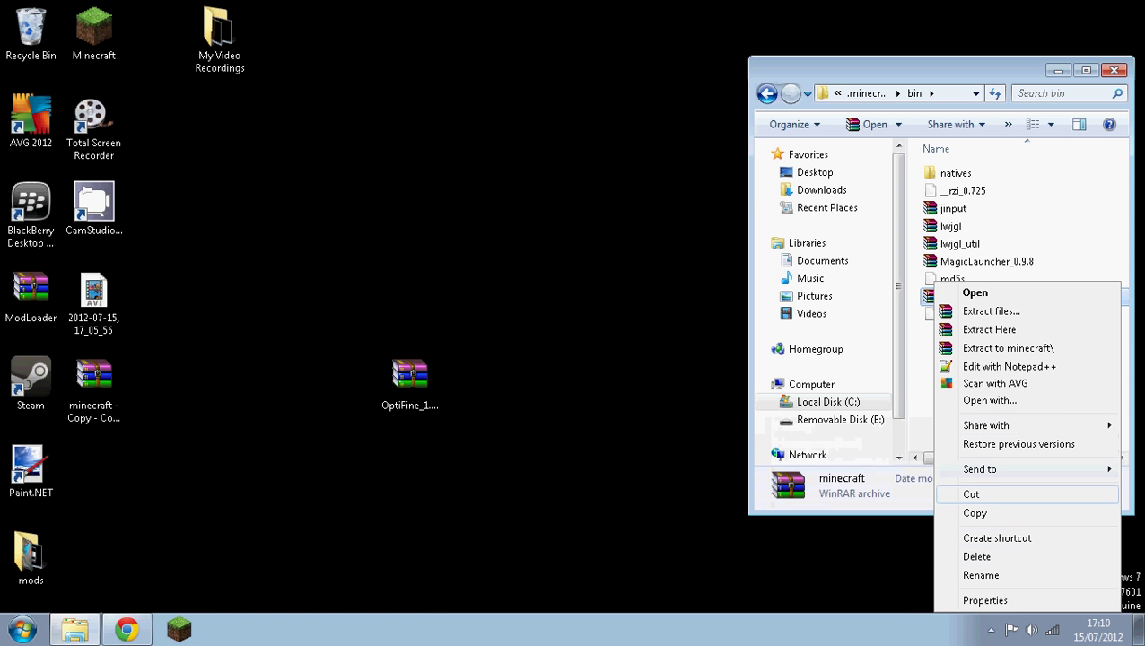
{"action": "left_click", "coordinate": [992, 401]}
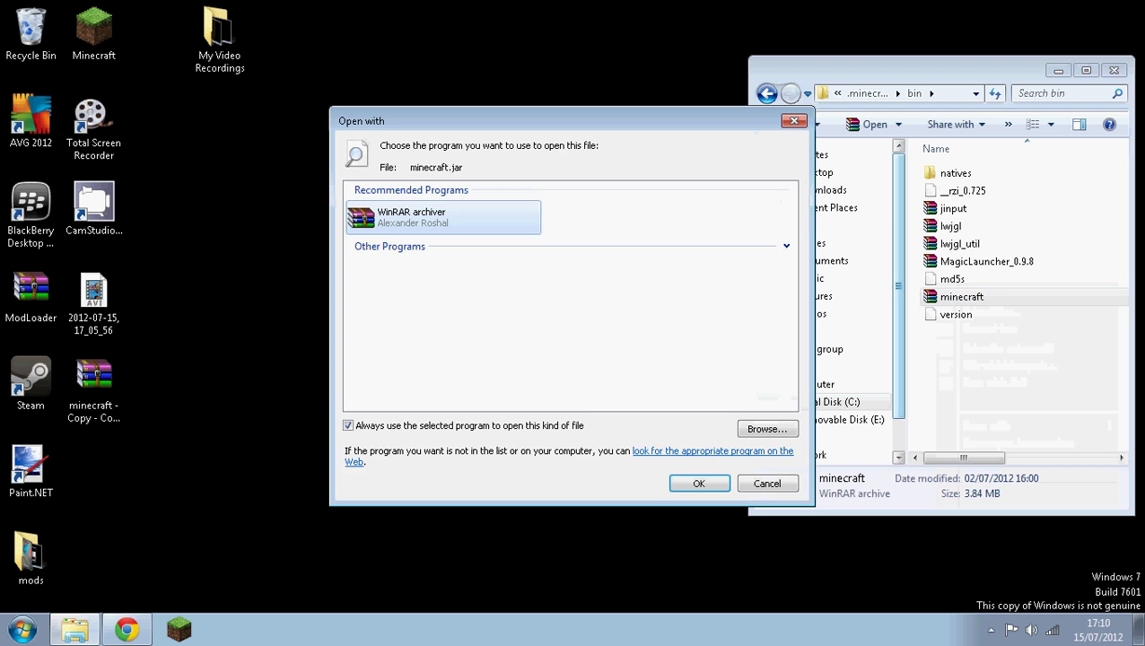
{"action": "key", "text": "Return"}
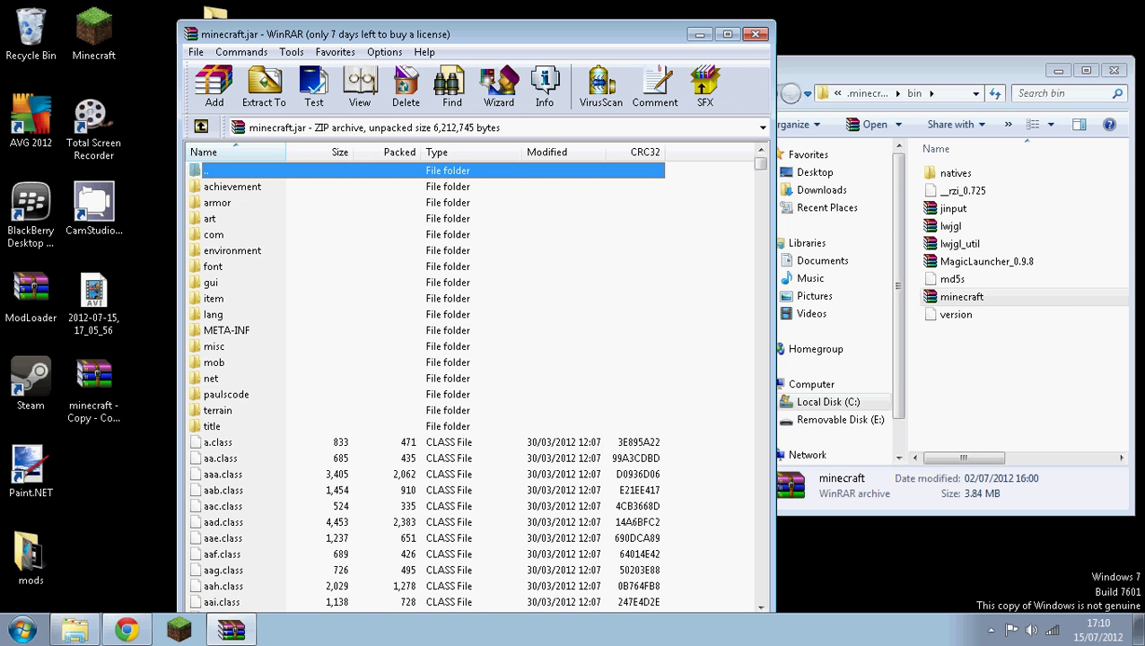
{"action": "left_click_drag", "start_coordinate": [557, 34], "coordinate": [563, 27]}
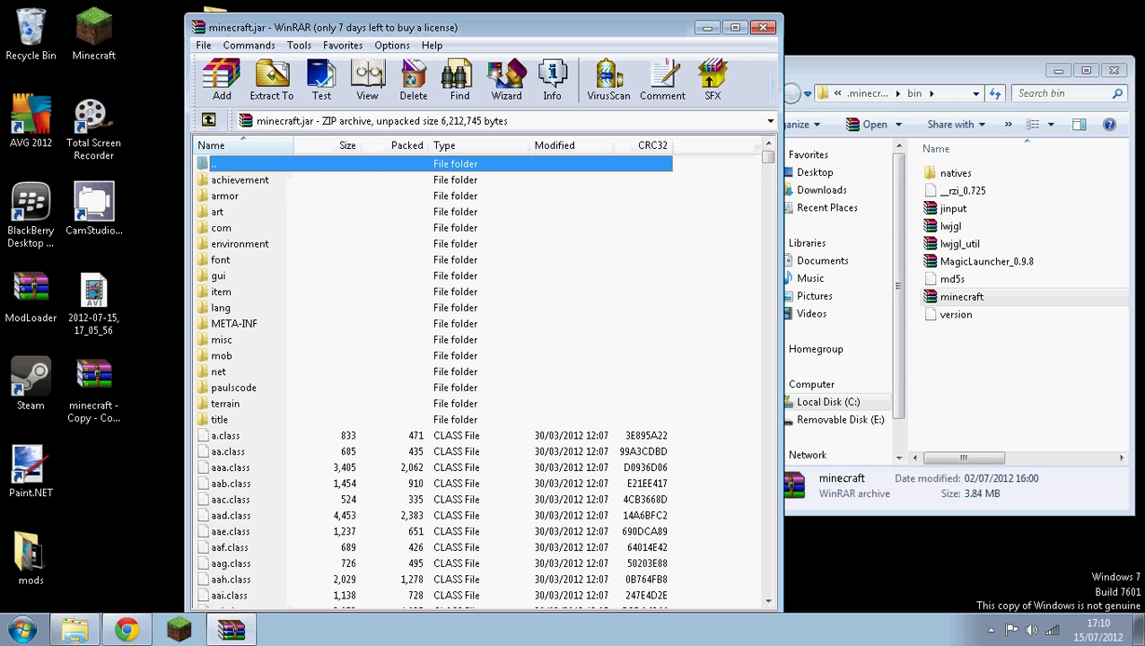
{"action": "left_click", "coordinate": [1113, 70]}
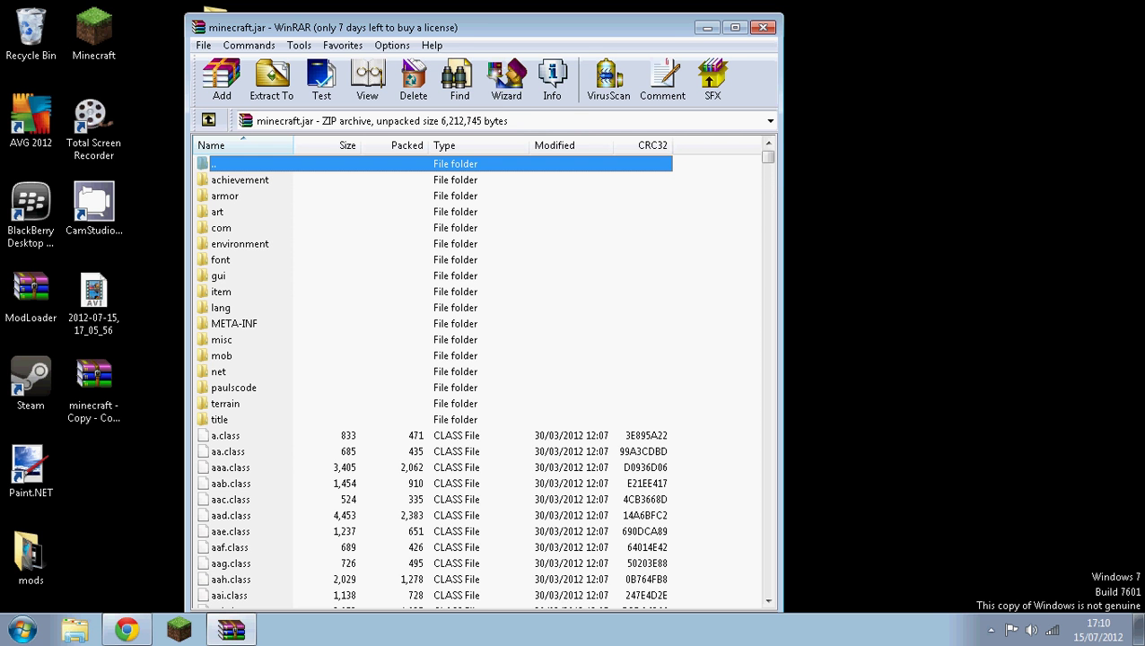
{"action": "left_click_drag", "start_coordinate": [514, 27], "coordinate": [769, 22]}
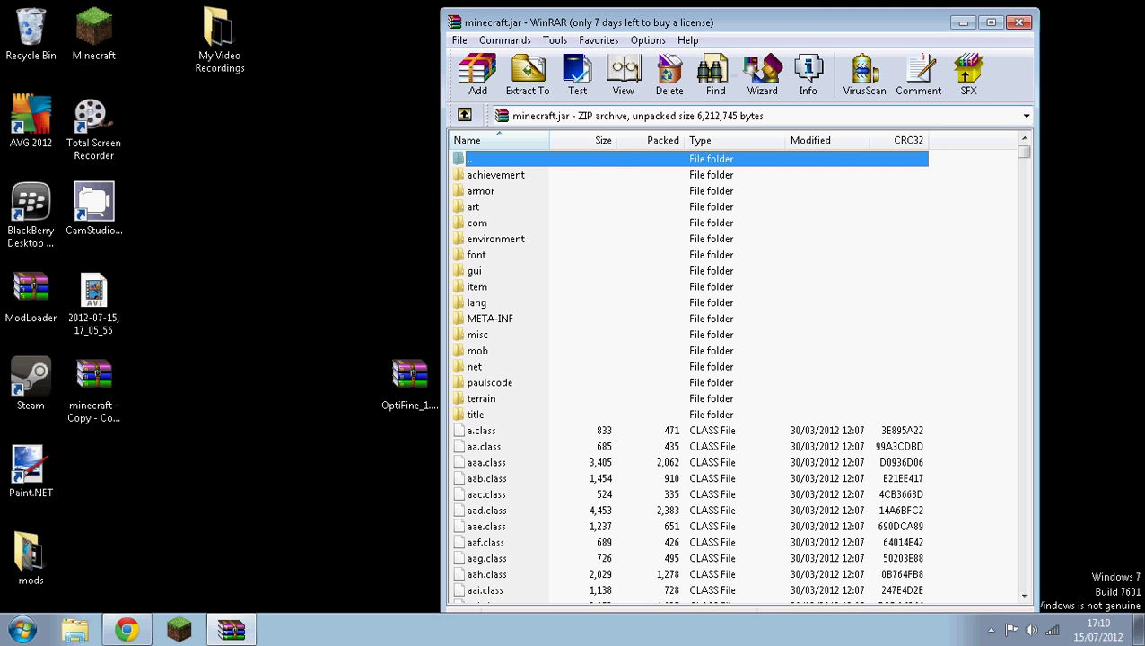
Open OptiFine_1.2.5_HD_C4 from the desktop, copy all its files into minecraft.jar and close the OptiFine archive
{"action": "left_click_drag", "start_coordinate": [410, 377], "coordinate": [220, 293]}
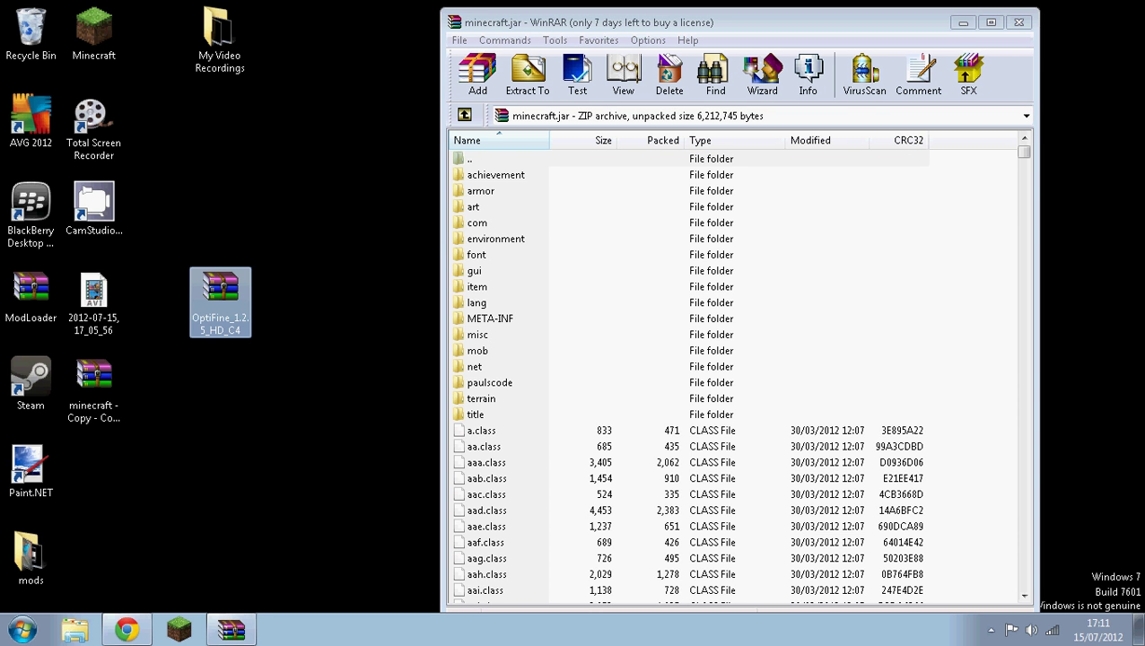
{"action": "double_click", "coordinate": [220, 296]}
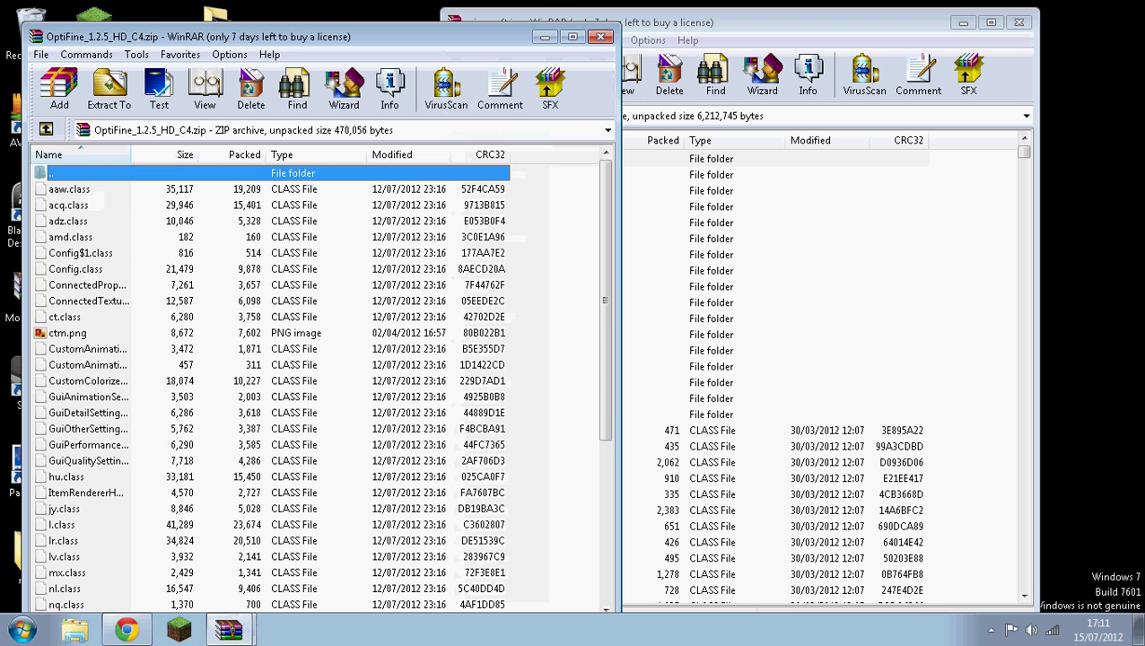
{"action": "key", "text": "ctrl+a"}
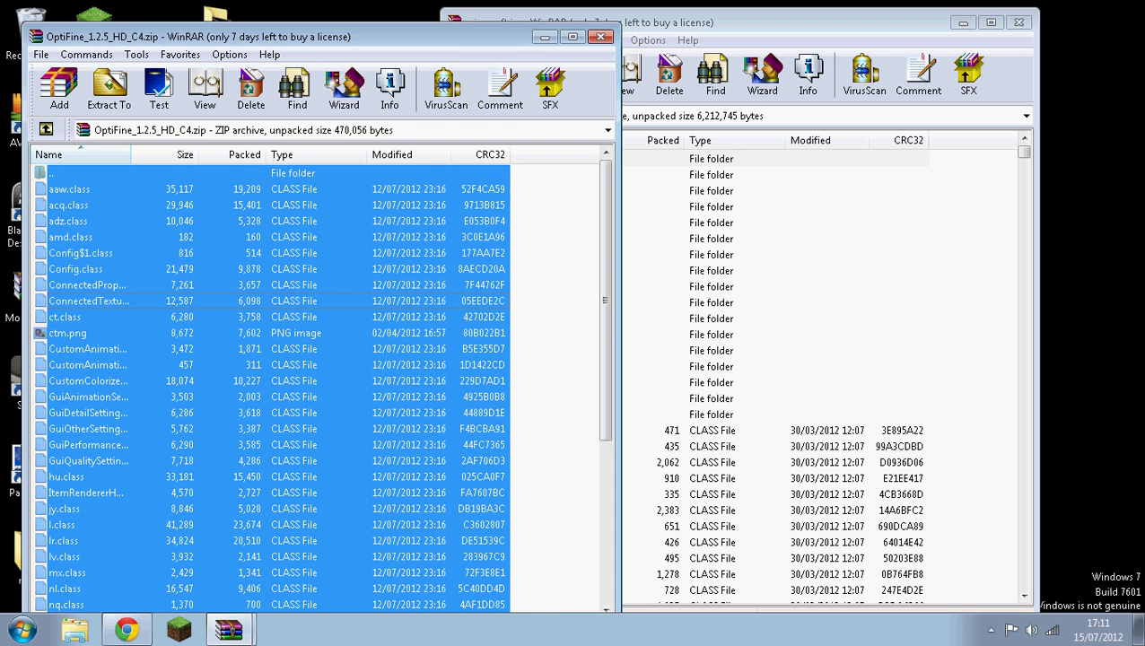
{"action": "left_click_drag", "start_coordinate": [224, 300], "coordinate": [762, 323]}
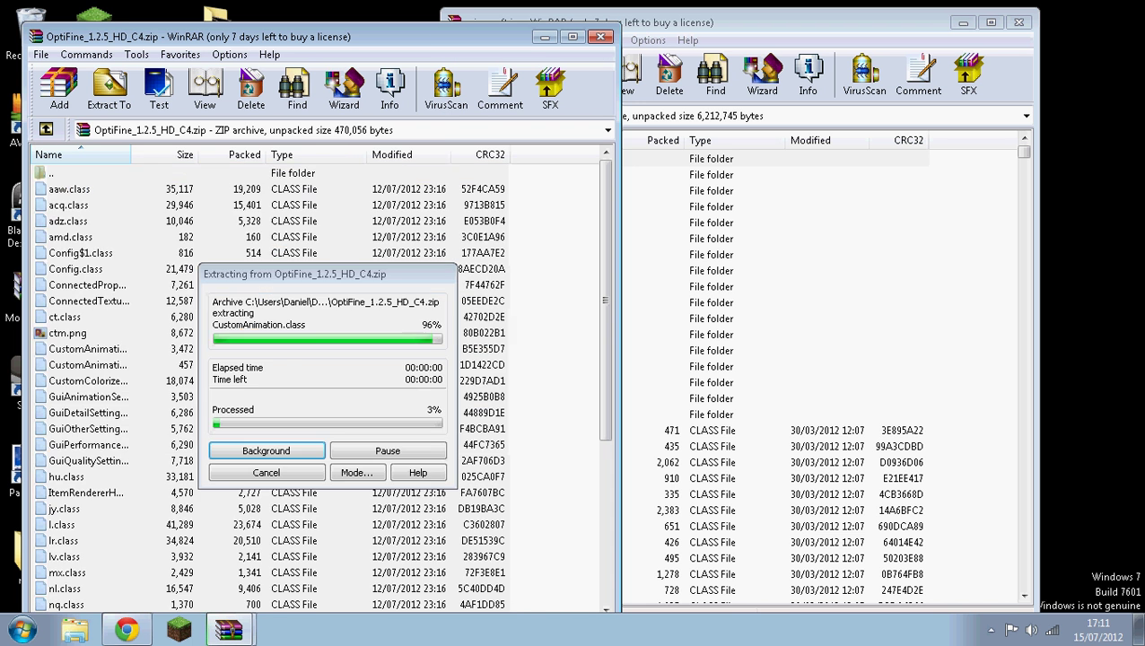
{"action": "left_click", "coordinate": [756, 465]}
{"action": "left_click", "coordinate": [395, 36]}
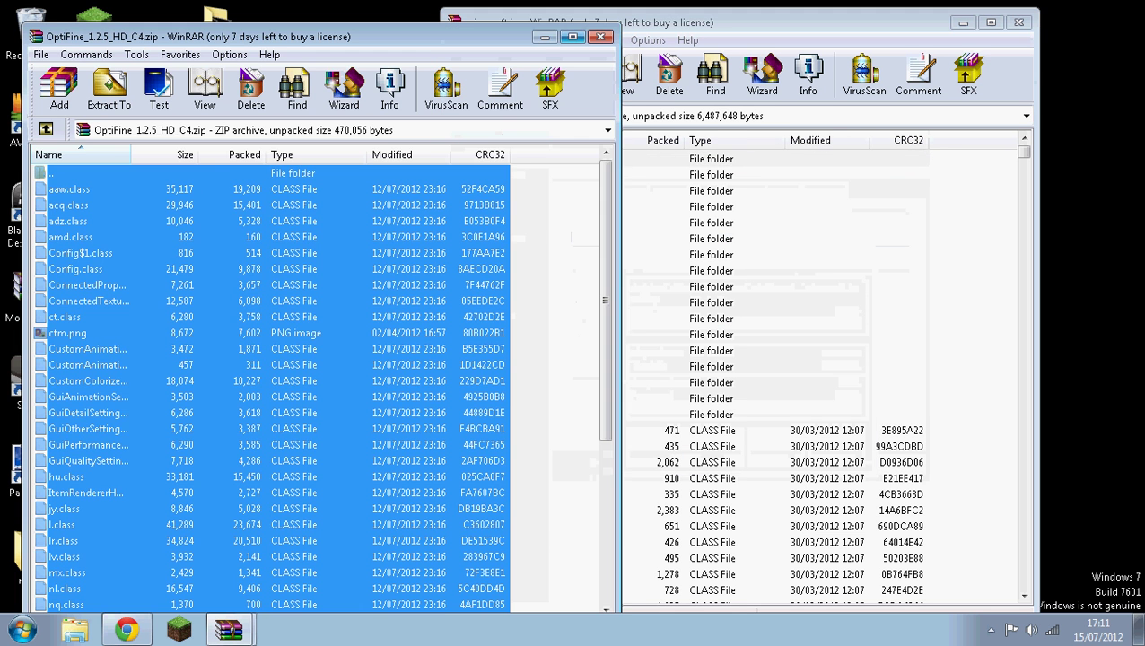
{"action": "left_click", "coordinate": [600, 37]}
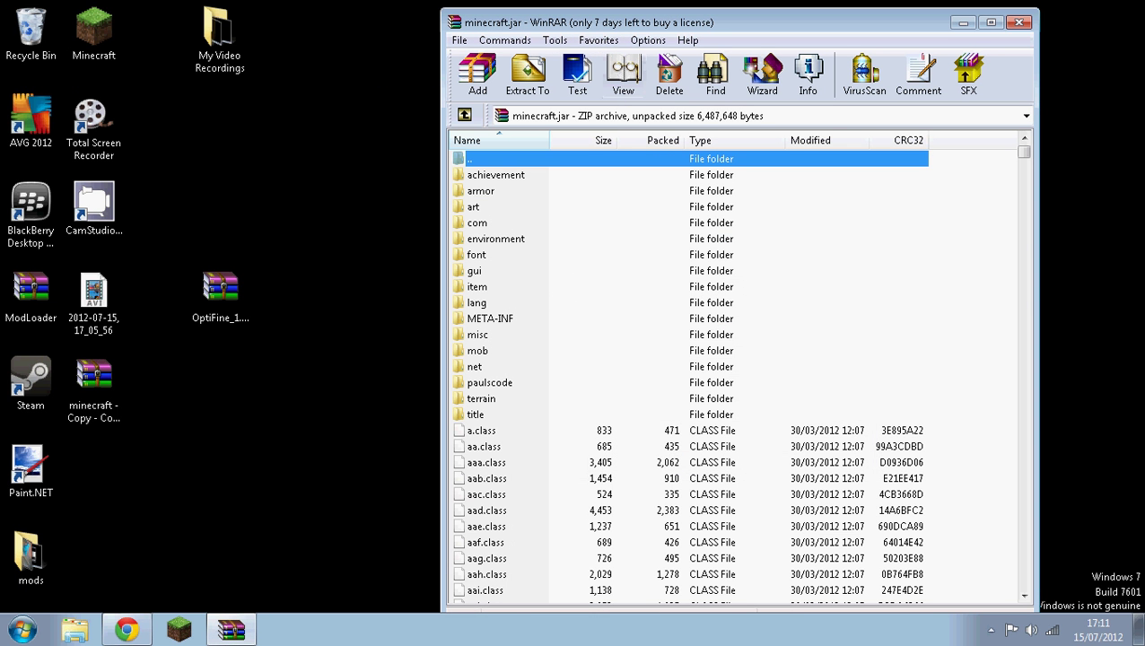
Delete the META-INF folder from minecraft.jar and close the archive
{"action": "right_click", "coordinate": [485, 318]}
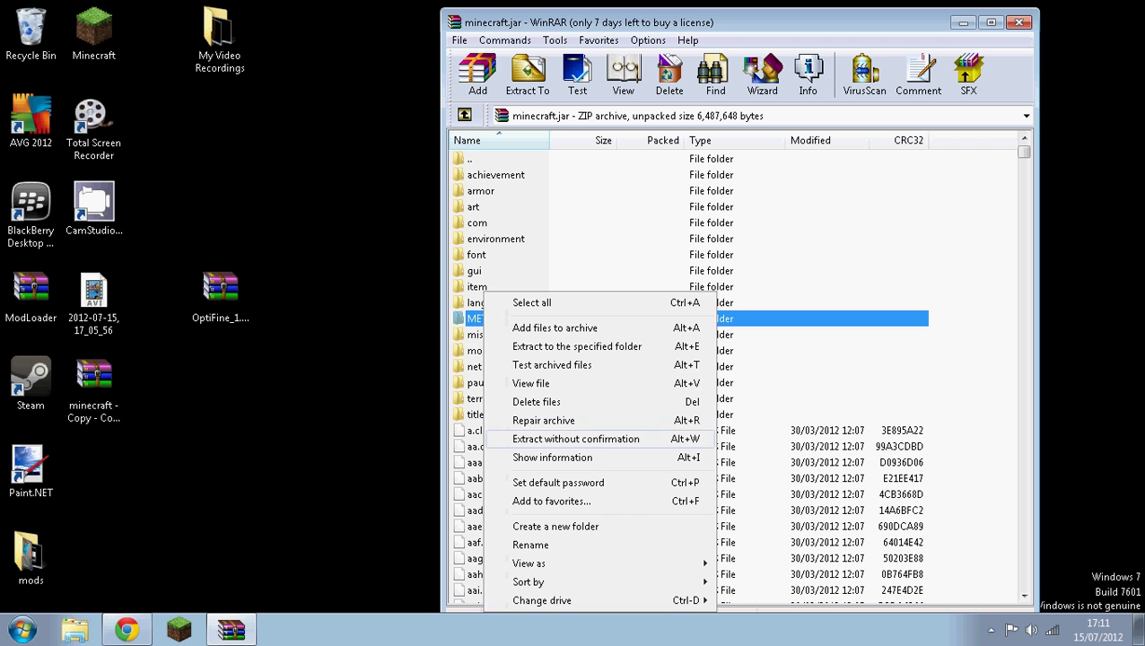
{"action": "left_click", "coordinate": [536, 401]}
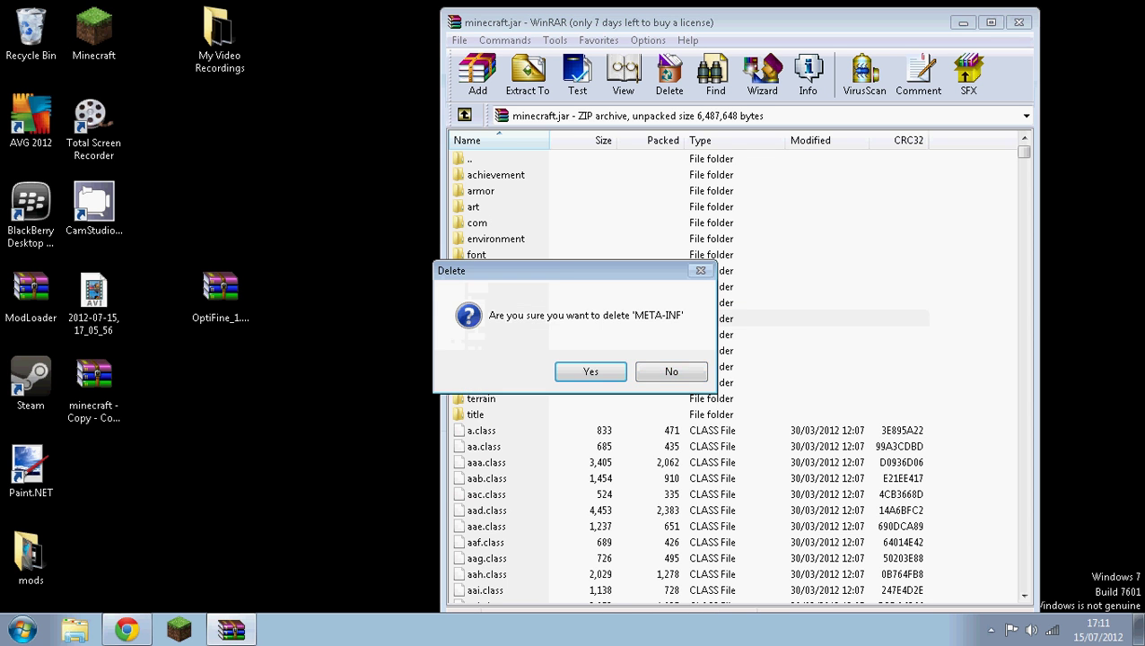
{"action": "left_click", "coordinate": [594, 371]}
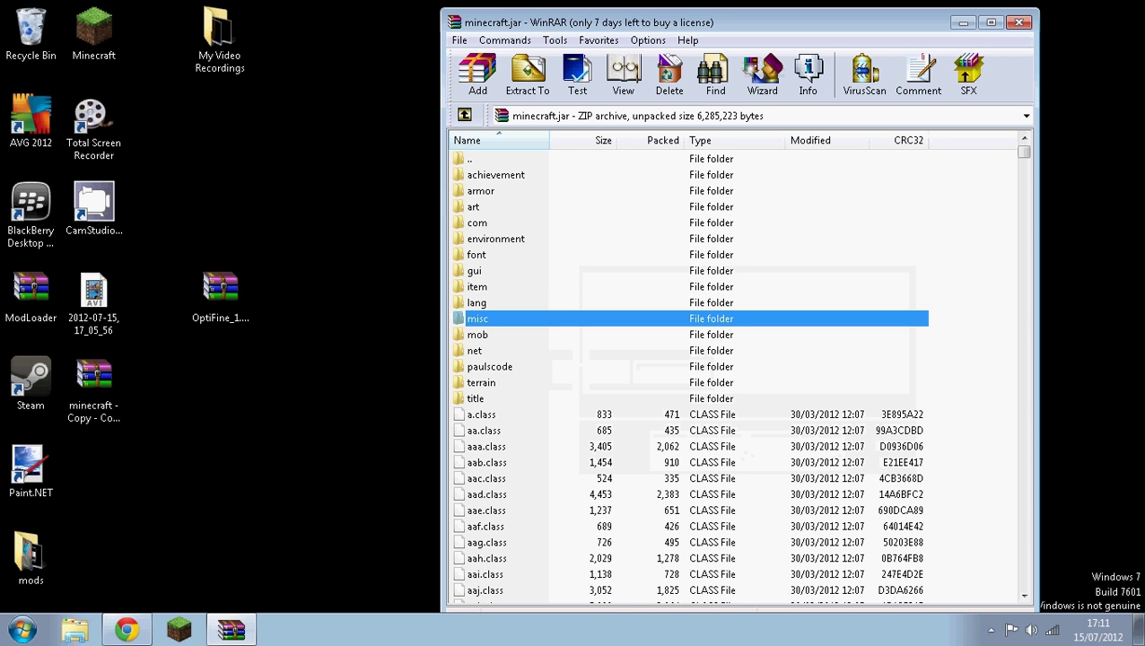
{"action": "left_click", "coordinate": [1018, 23]}
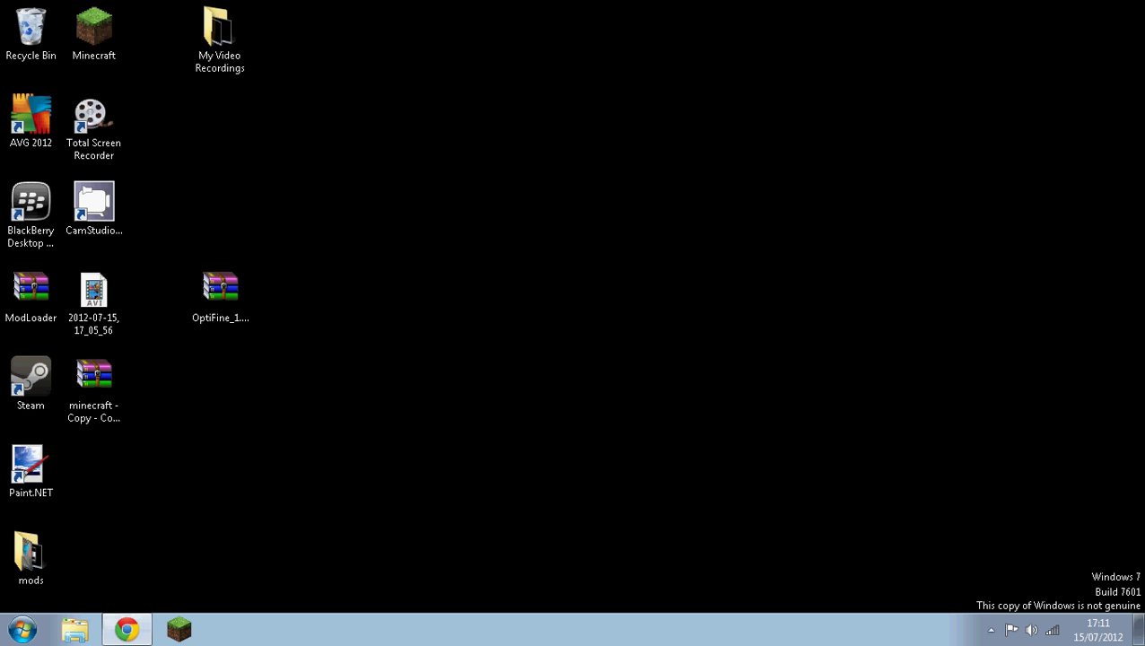
Move the OptiFine archive and the minecraft copy archive from the desktop into the mods folder
{"action": "left_click_drag", "start_coordinate": [220, 292], "coordinate": [31, 556]}
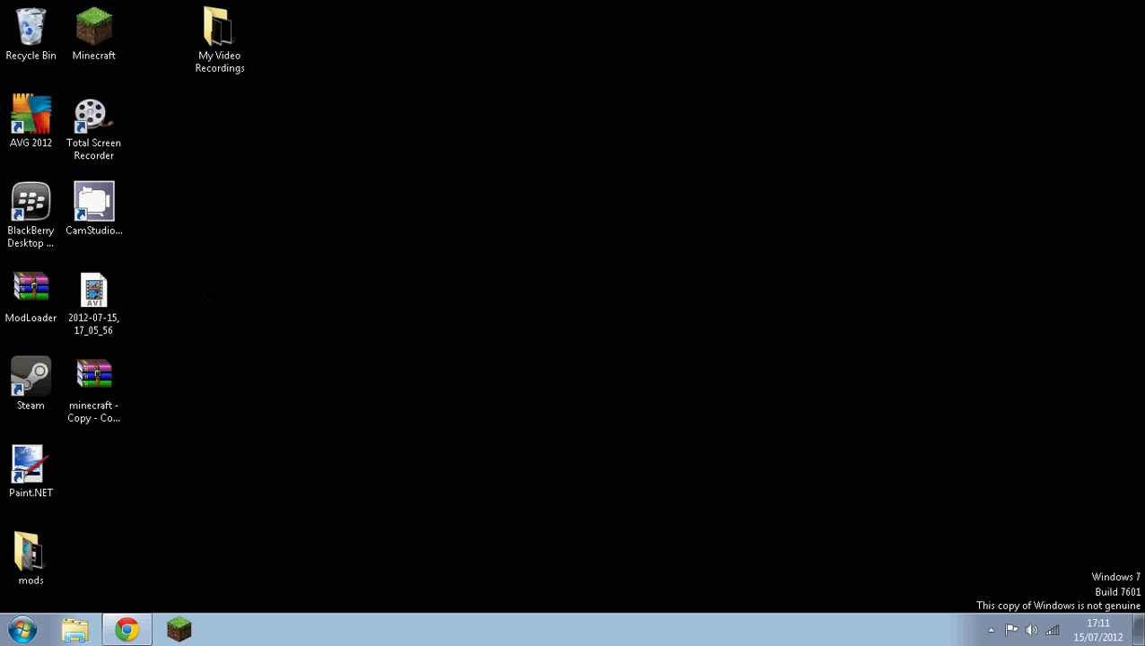
{"action": "left_click_drag", "start_coordinate": [95, 385], "coordinate": [31, 556]}
Launch Minecraft, allow the unverified program to run and log in with the remembered account
{"action": "left_click", "coordinate": [179, 629]}
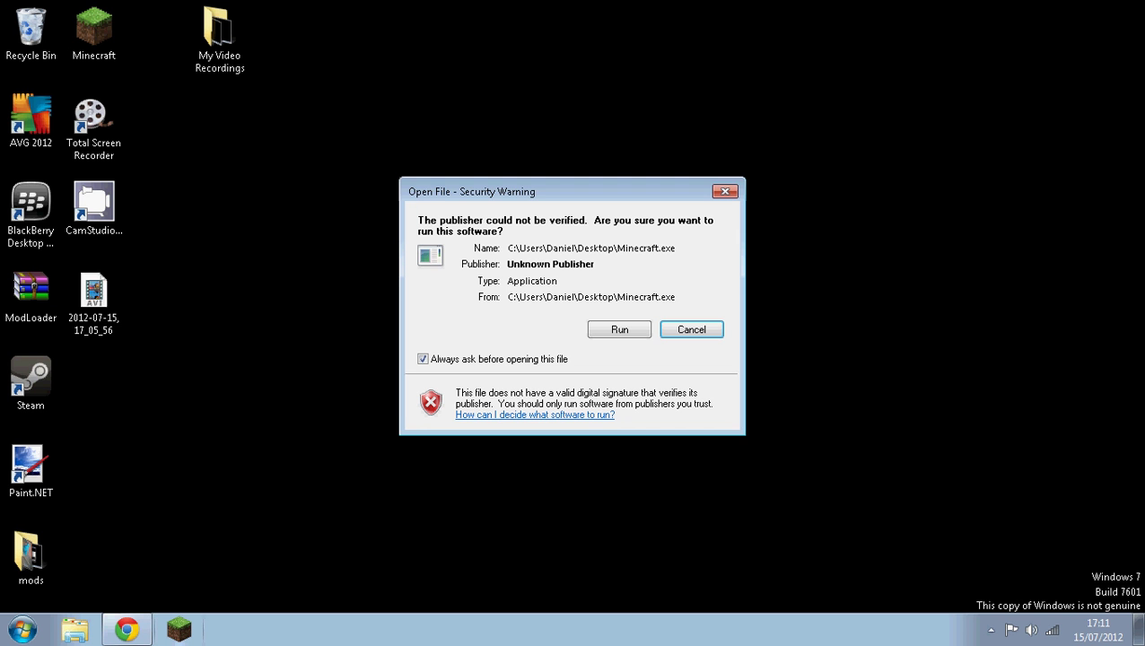
{"action": "left_click", "coordinate": [126, 629]}
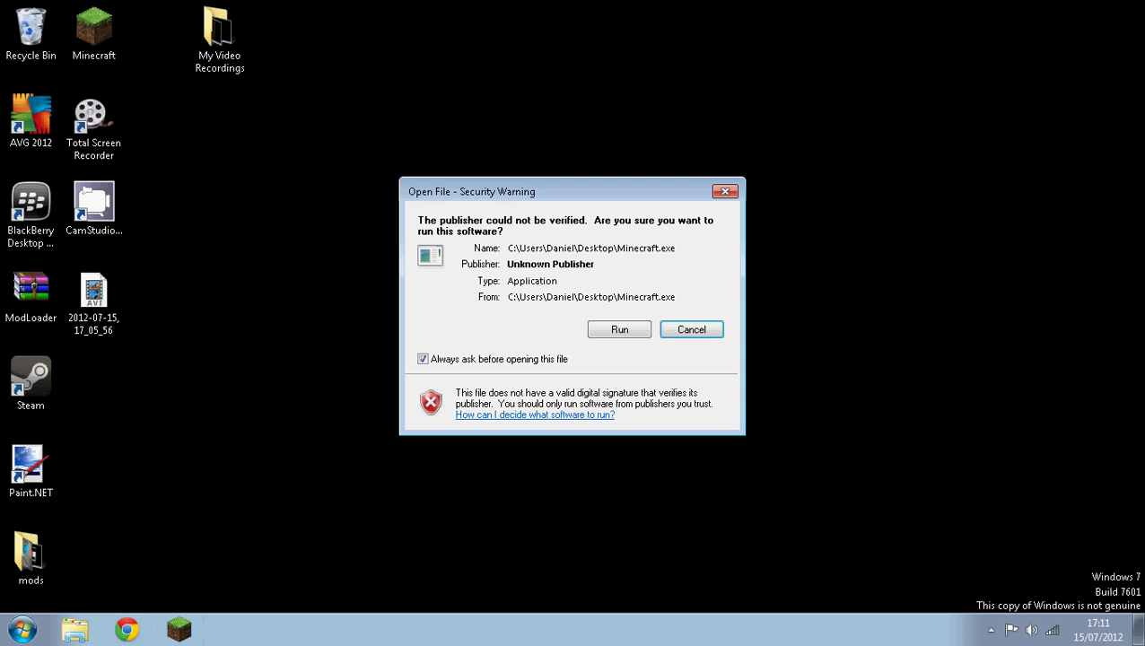
{"action": "left_click", "coordinate": [619, 329]}
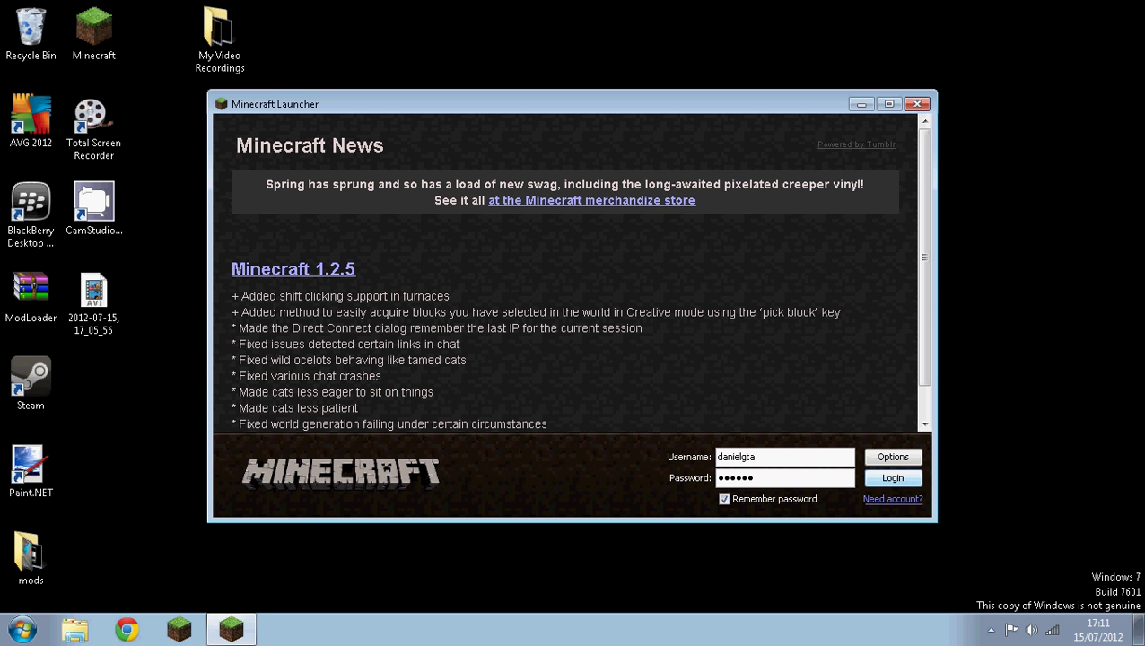
{"action": "left_click", "coordinate": [893, 478]}
{"action": "key", "text": "Return"}
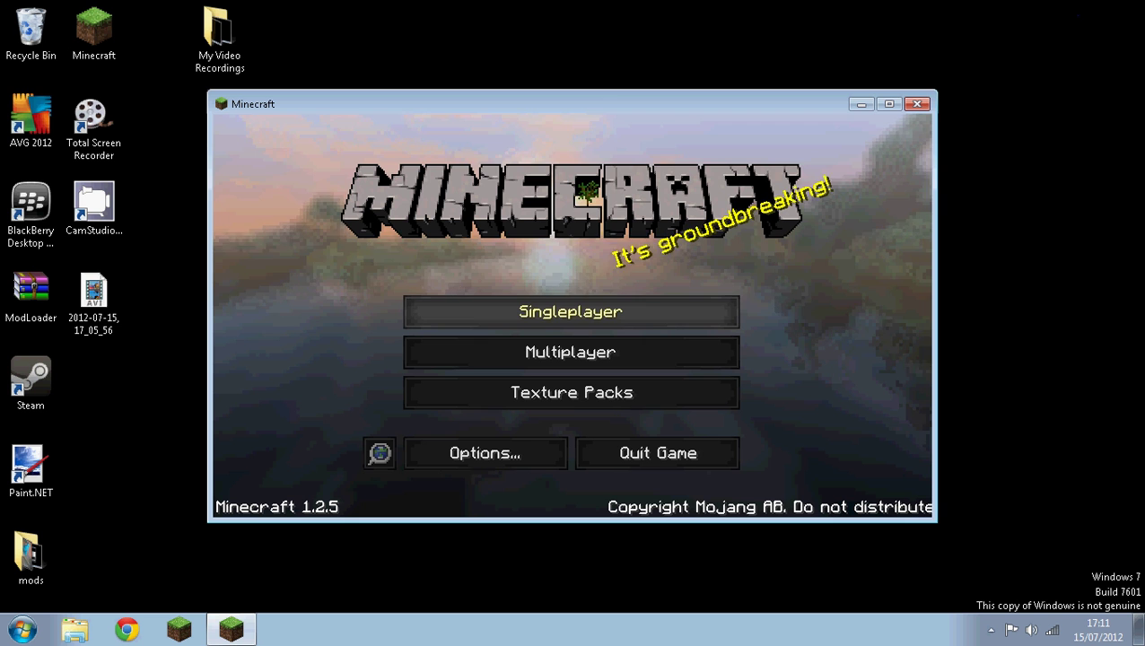
Load the singleplayer survival world last played on 13/07/12 at 18:29
{"action": "left_click", "coordinate": [570, 311]}
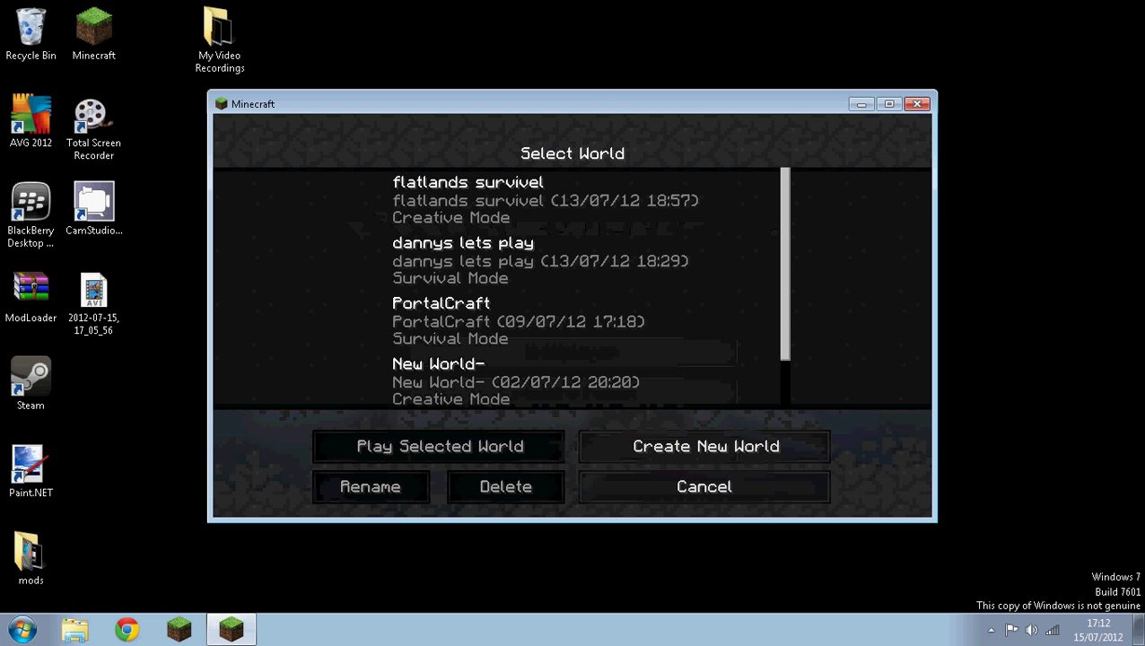
{"action": "double_click", "coordinate": [570, 261]}
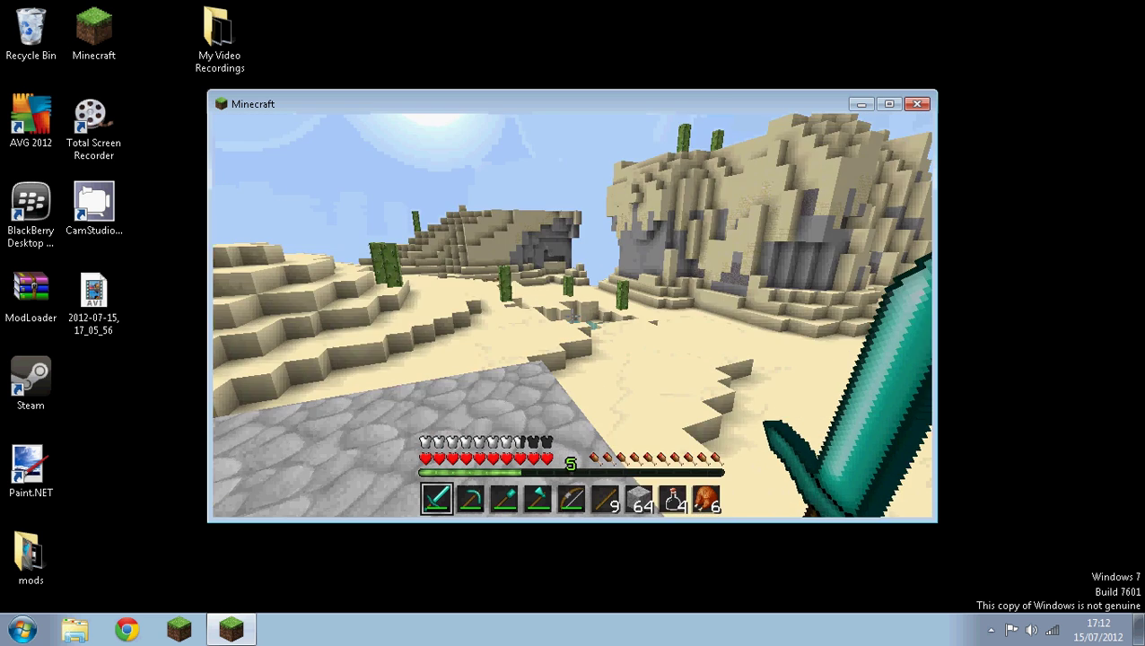
{"action": "key", "text": "e"}
{"action": "key", "text": "e"}
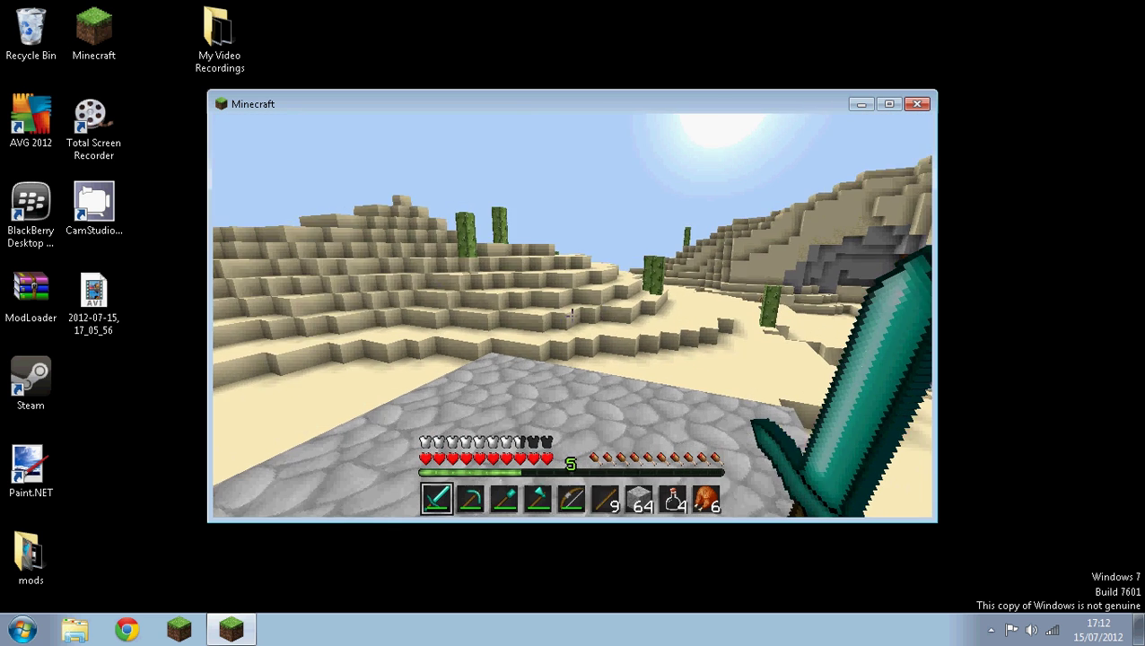
Increase the render distance beyond Short +16 in the video settings and return to the game menu
{"action": "key", "text": "Escape"}
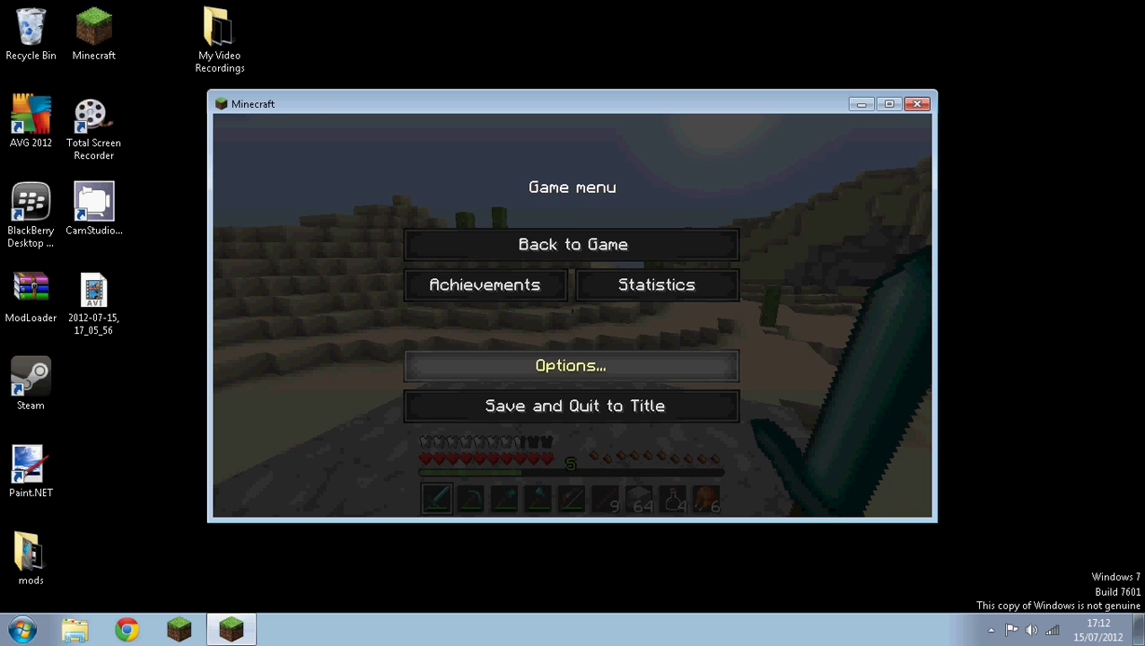
{"action": "left_click", "coordinate": [571, 365]}
{"action": "left_click", "coordinate": [572, 345]}
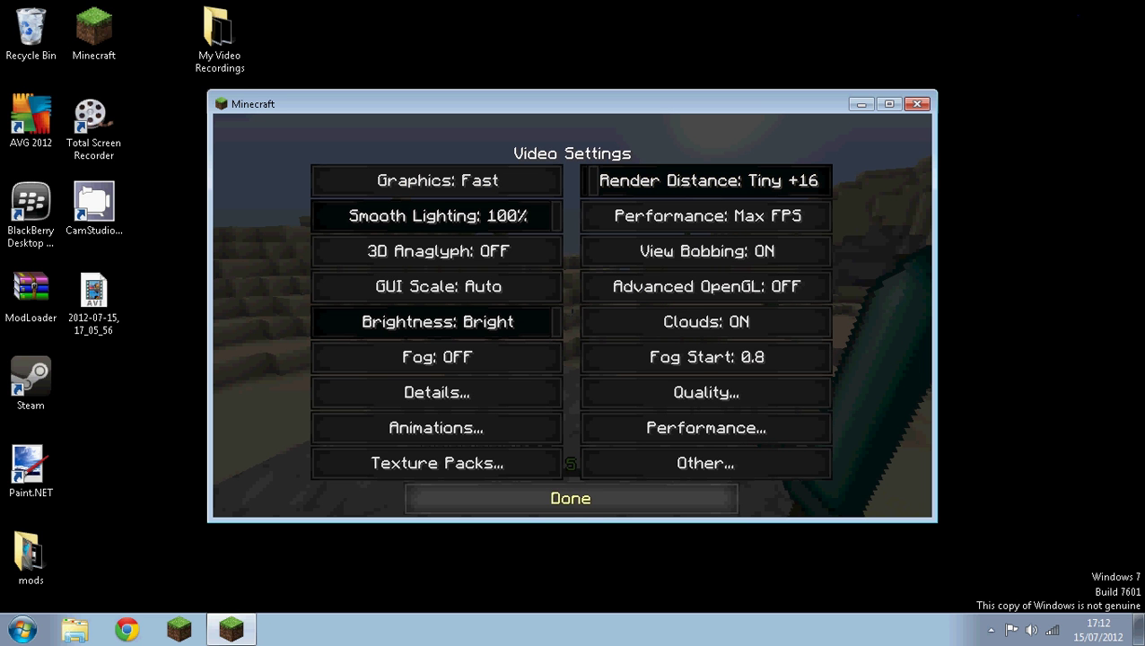
{"action": "left_click", "coordinate": [608, 180]}
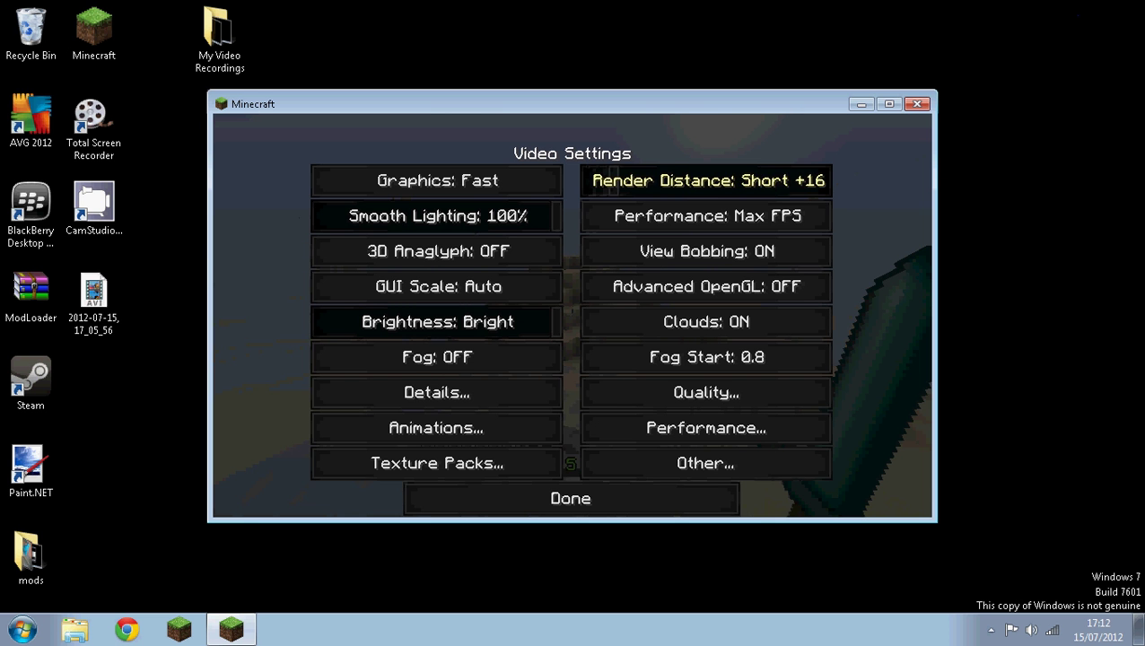
{"action": "left_click_drag", "start_coordinate": [613, 180], "coordinate": [652, 181]}
{"action": "left_click", "coordinate": [571, 493]}
{"action": "left_click", "coordinate": [571, 489]}
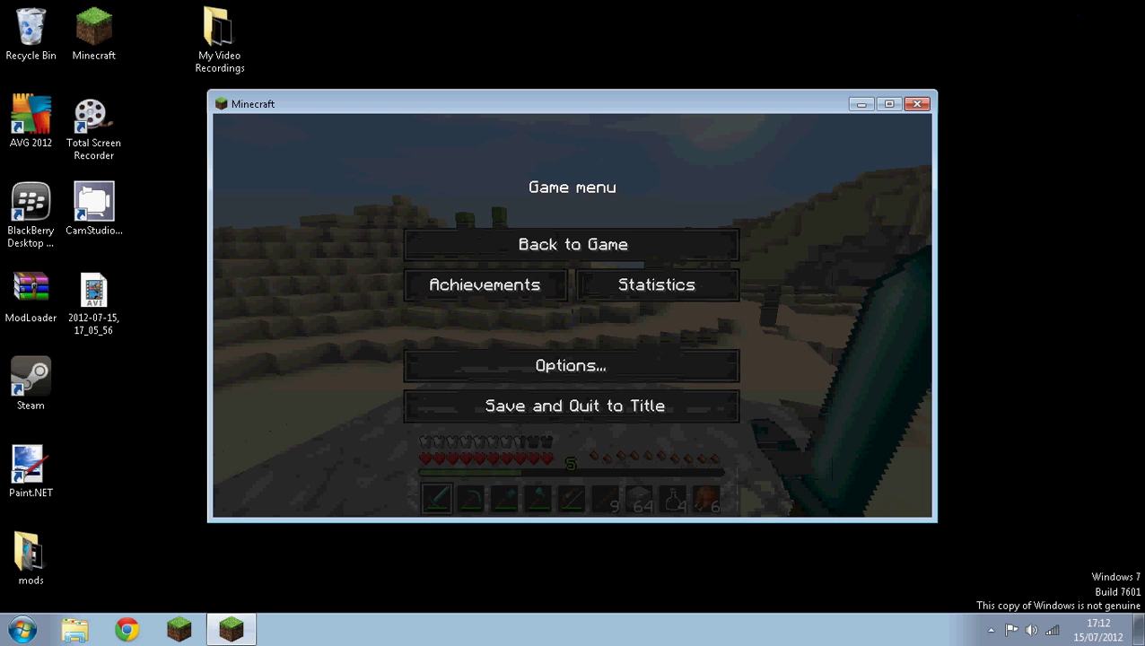
Resume the game and move around the desert buildings to examine the terrain rendering
{"action": "left_click", "coordinate": [572, 244]}
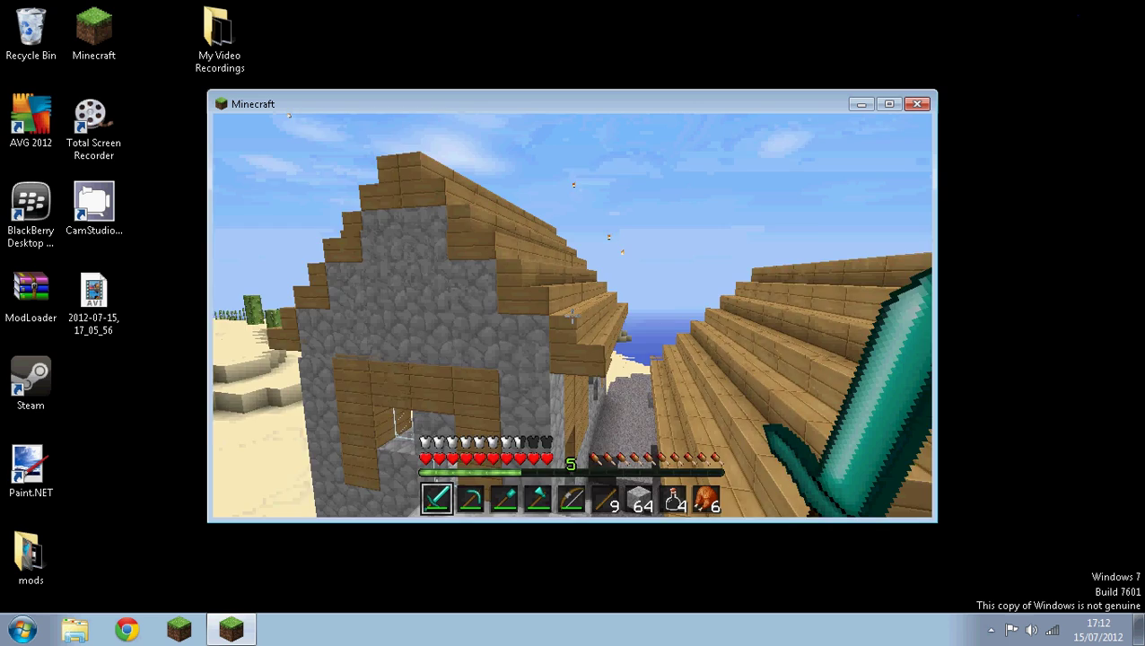
{"action": "key", "text": "w"}
{"action": "key", "text": "space"}
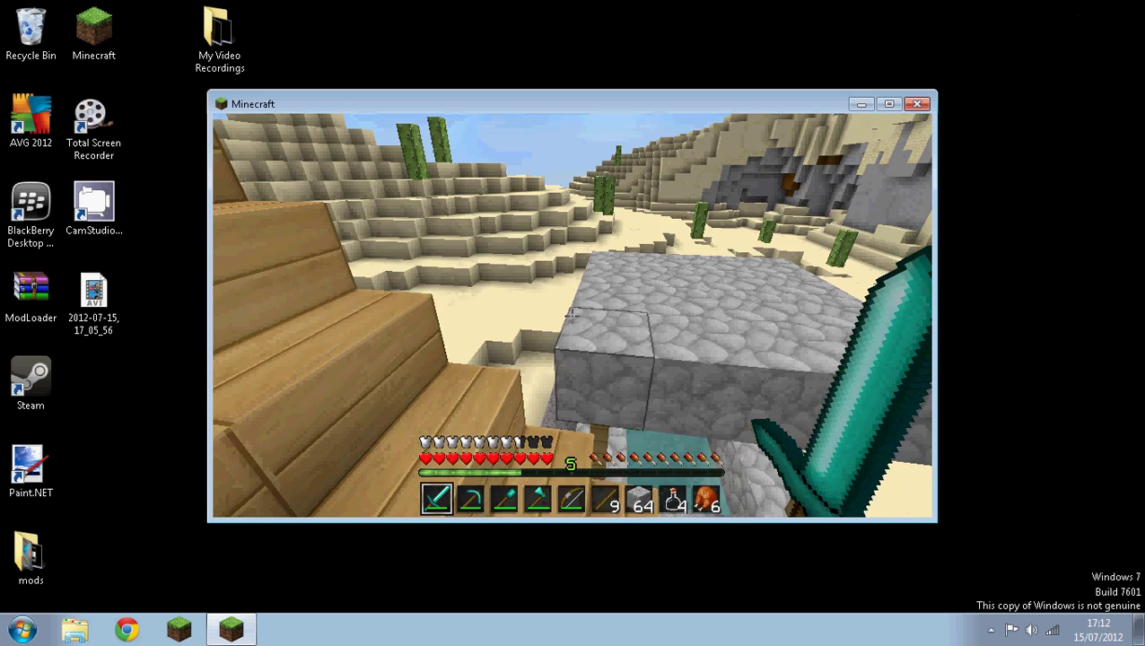
{"action": "left_click", "coordinate": [572, 316]}
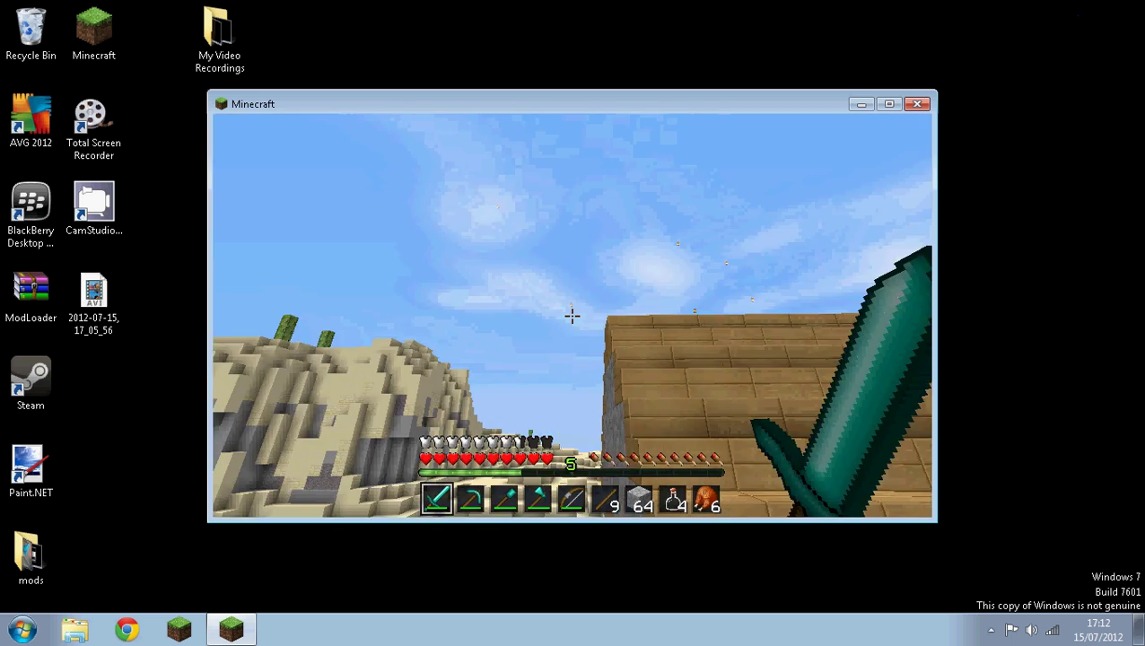
Review OptiFine's video settings, then open the game's controls to check the Zoom key binding
{"action": "key", "text": "Escape"}
{"action": "left_click", "coordinate": [571, 378]}
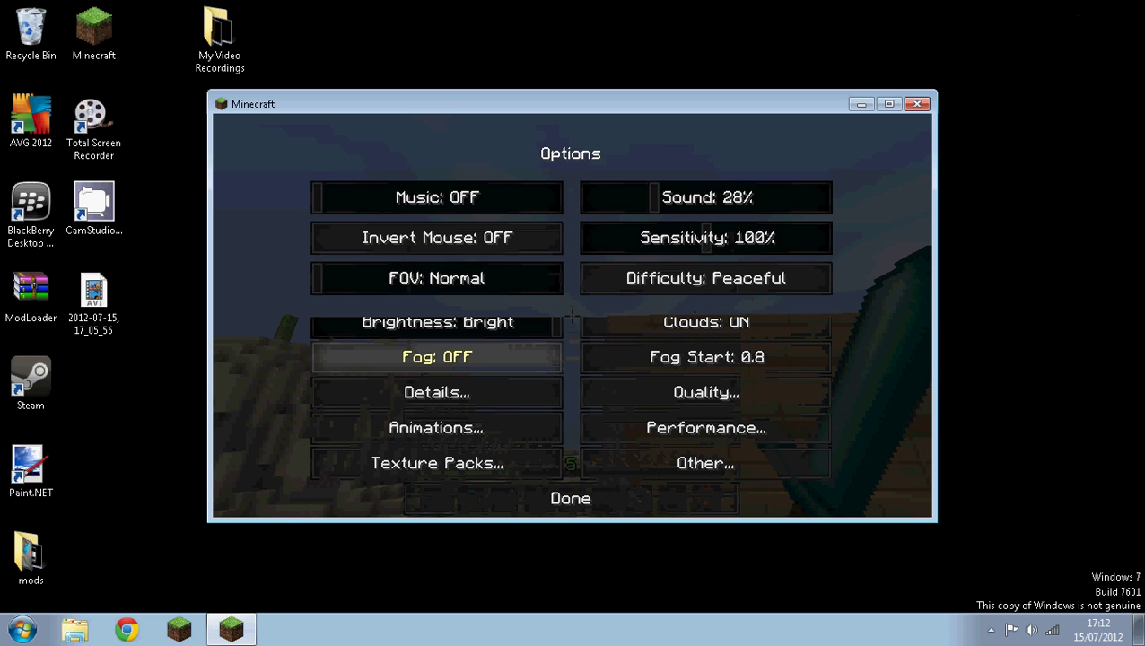
{"action": "left_click", "coordinate": [570, 498]}
{"action": "left_click", "coordinate": [571, 387]}
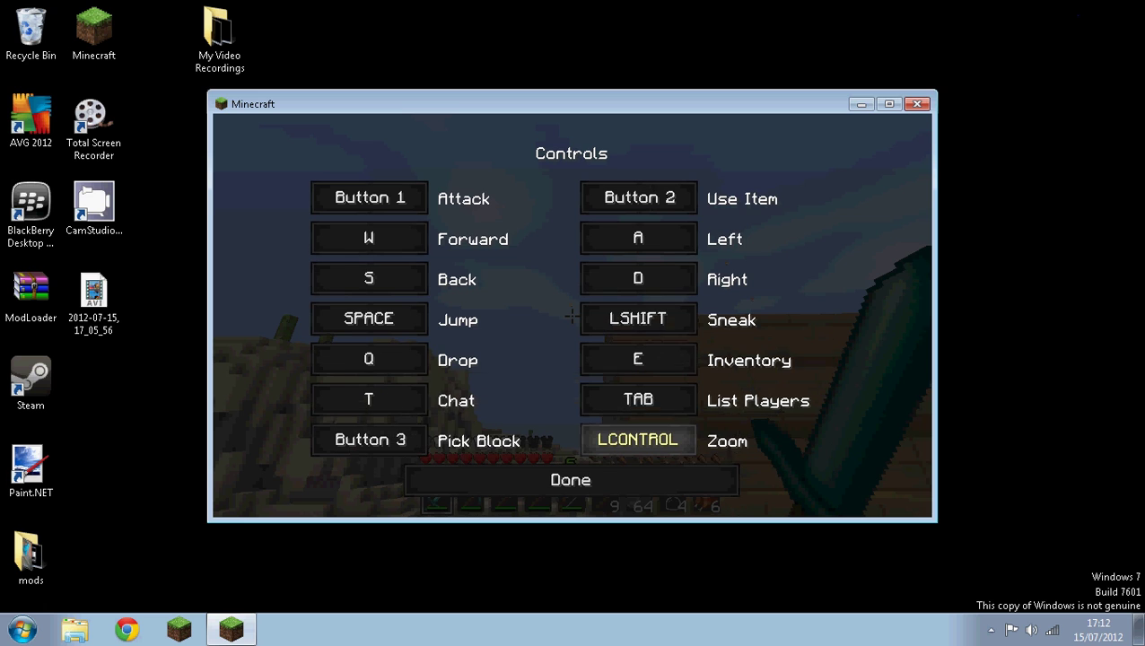
Leave the controls, walk on past the wooden building, then lower the render distance in the video settings and return to the game
{"action": "key", "text": "Escape"}
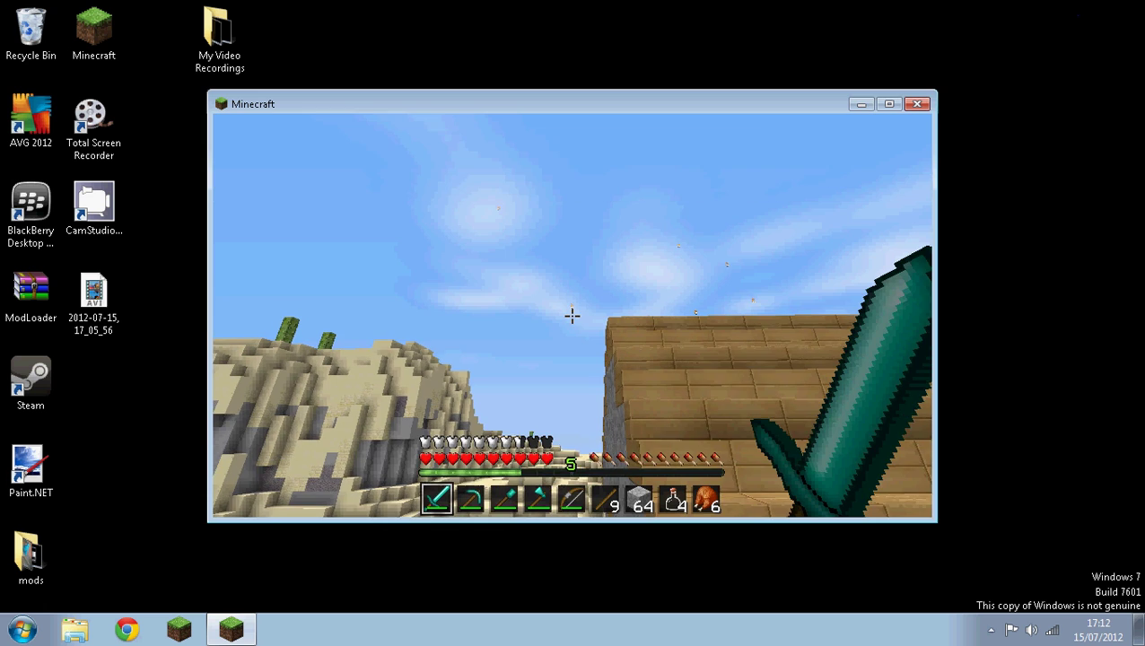
{"action": "key", "text": "w"}
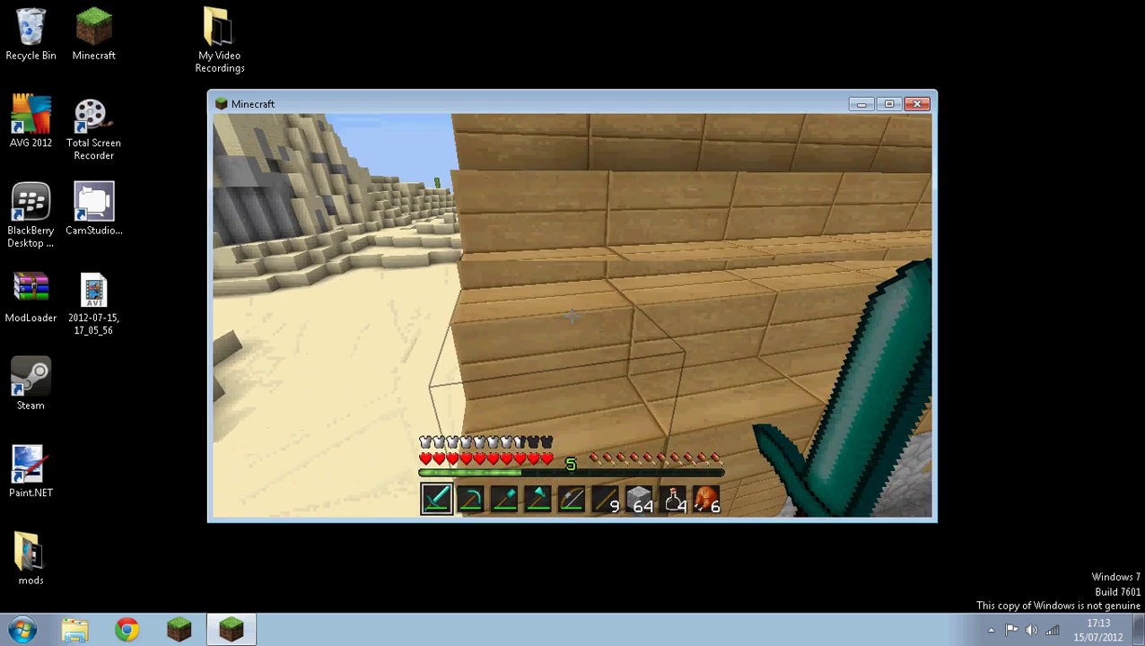
{"action": "key", "text": "Escape"}
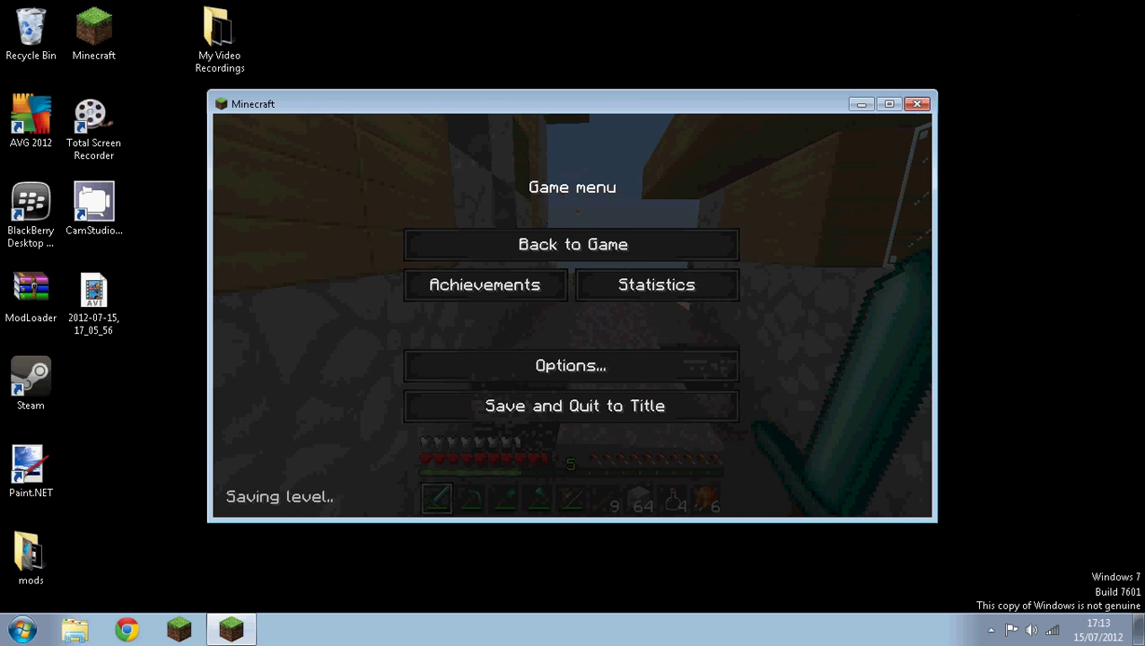
{"action": "left_click", "coordinate": [570, 364]}
{"action": "left_click", "coordinate": [570, 348]}
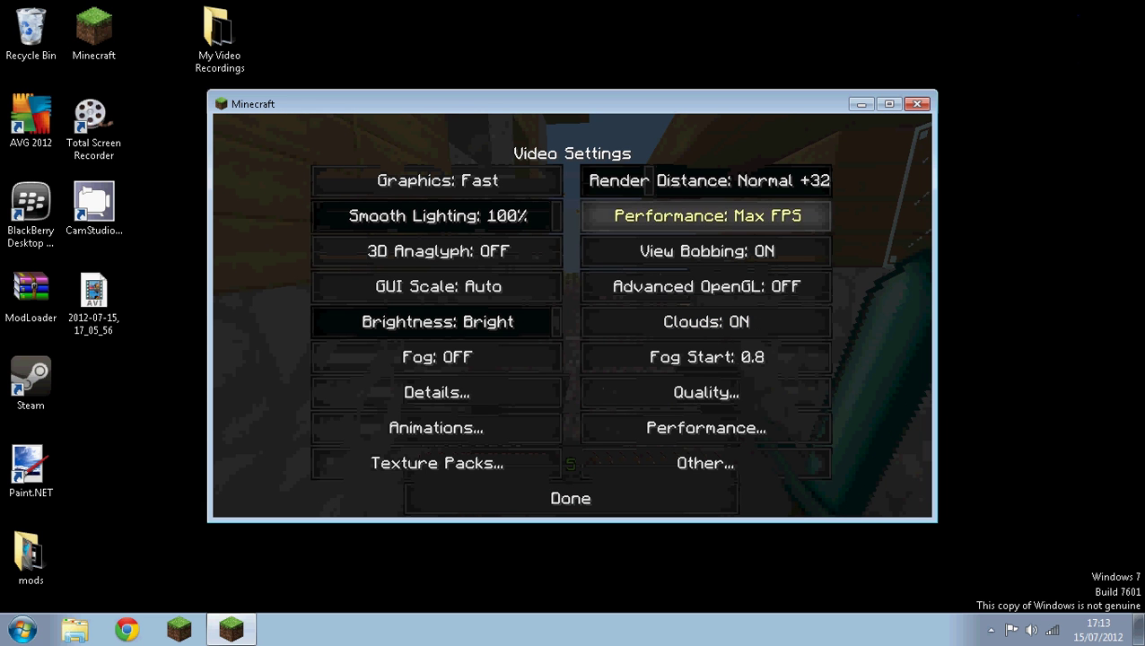
{"action": "left_click", "coordinate": [707, 181]}
{"action": "left_click", "coordinate": [707, 180]}
{"action": "left_click", "coordinate": [571, 497]}
{"action": "left_click", "coordinate": [570, 480]}
{"action": "left_click", "coordinate": [709, 244]}
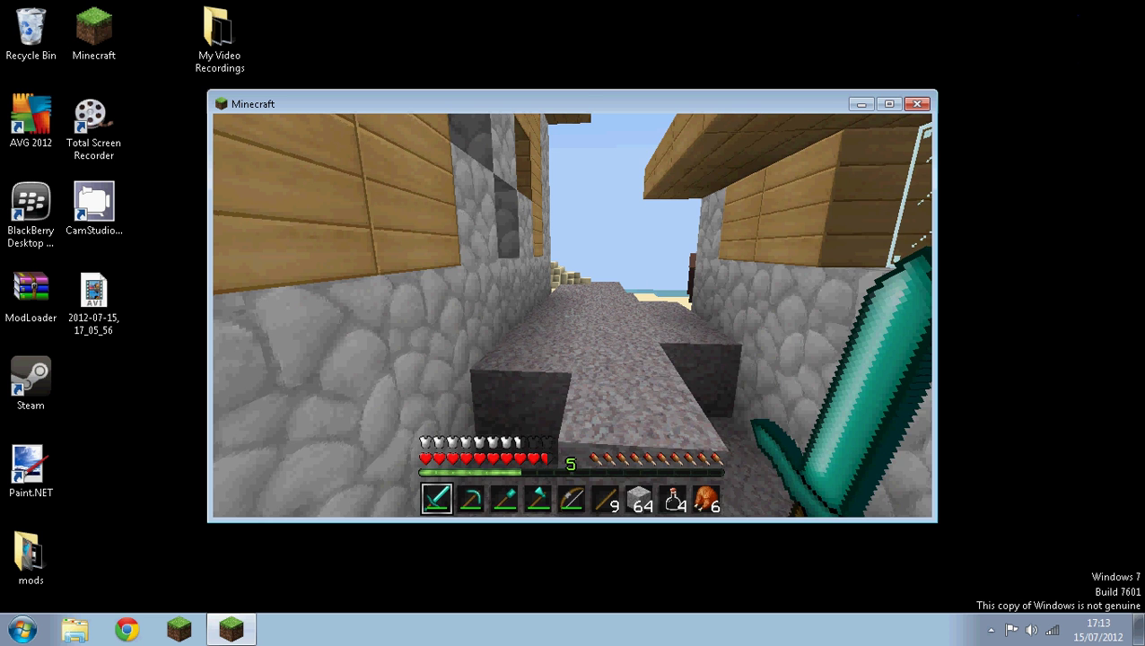
Show the debug screen and walk between the village buildings to check the frame rate
{"action": "key", "text": "F3"}
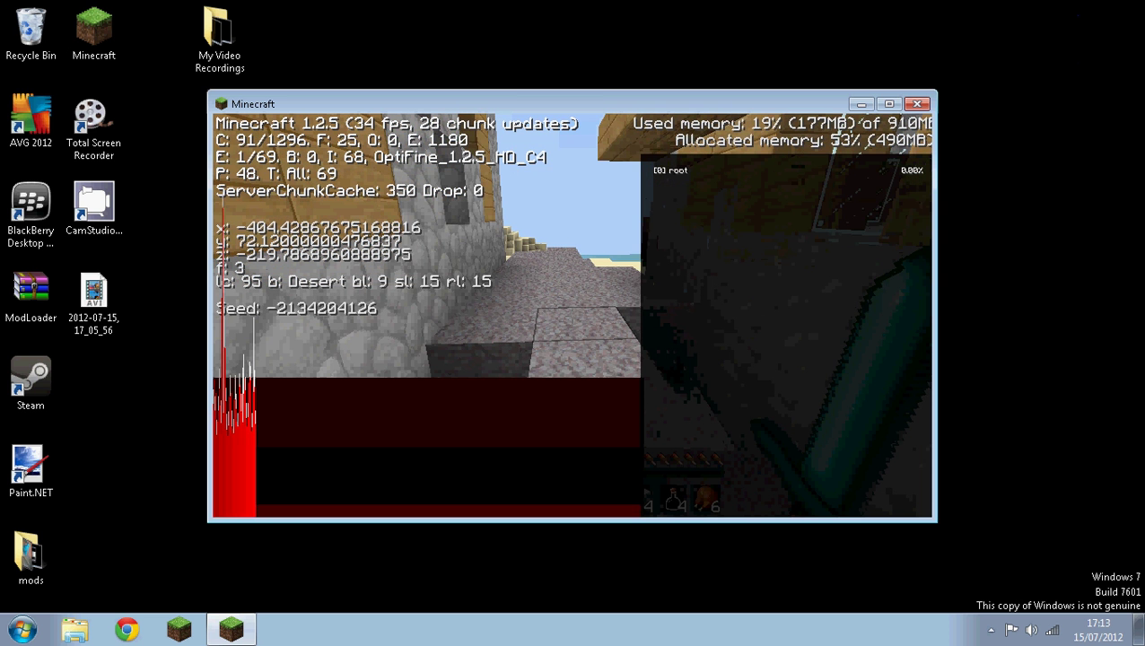
{"action": "key", "text": "w"}
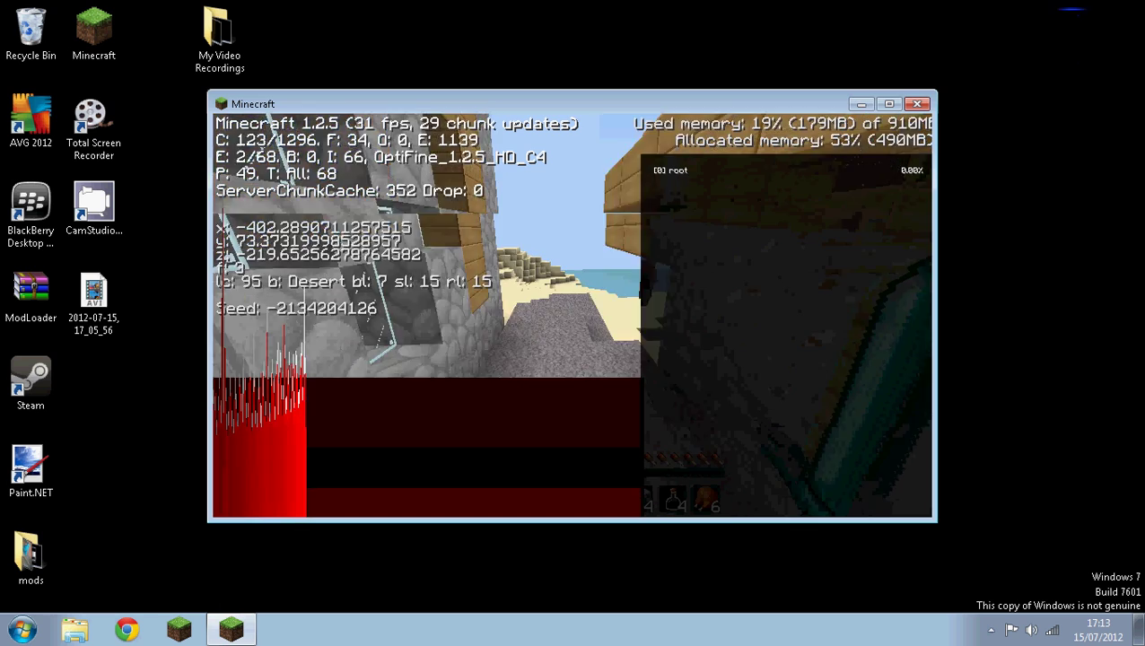
{"action": "key", "text": "s"}
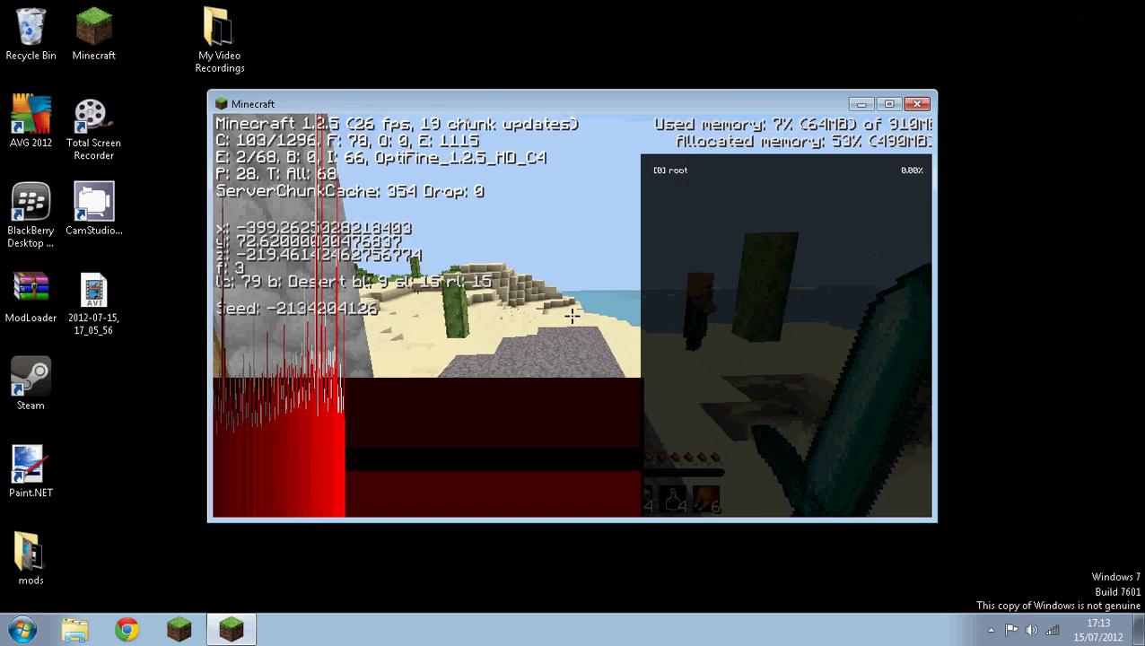
{"action": "key", "text": "s"}
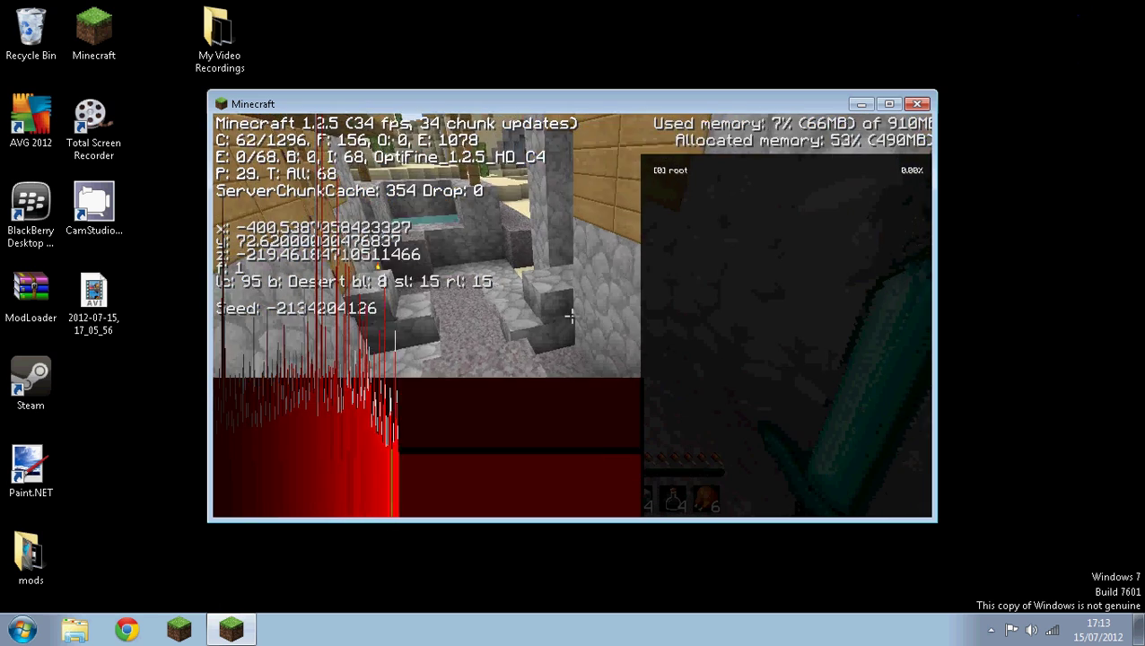
{"action": "key", "text": "w"}
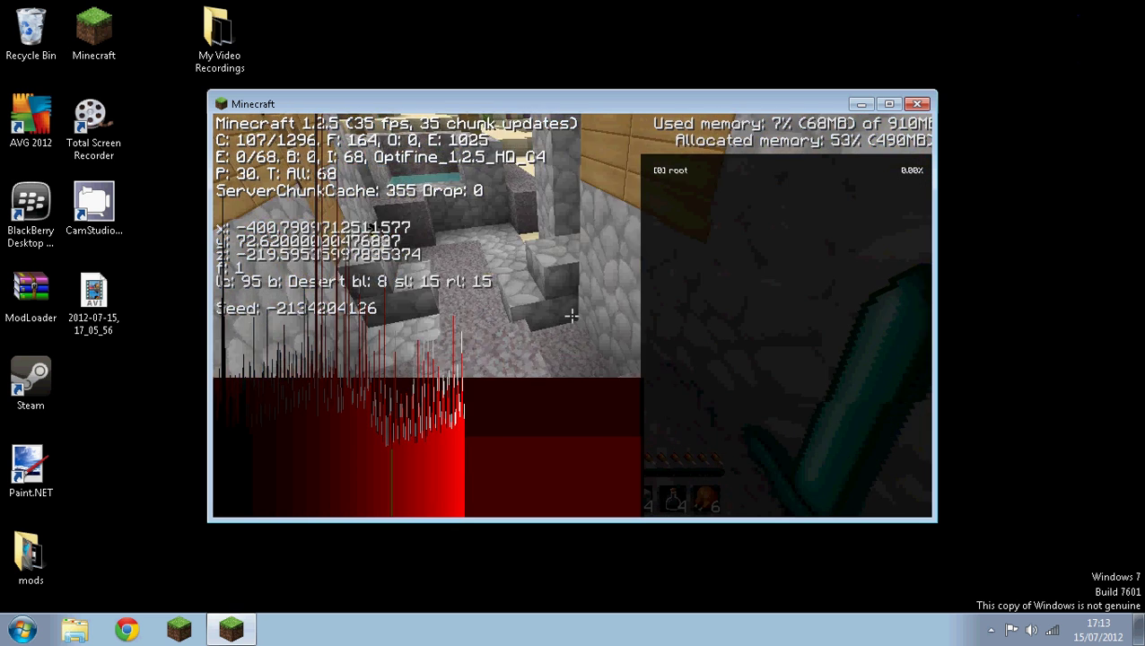
{"action": "key", "text": "Escape"}
{"action": "left_click", "coordinate": [570, 365]}
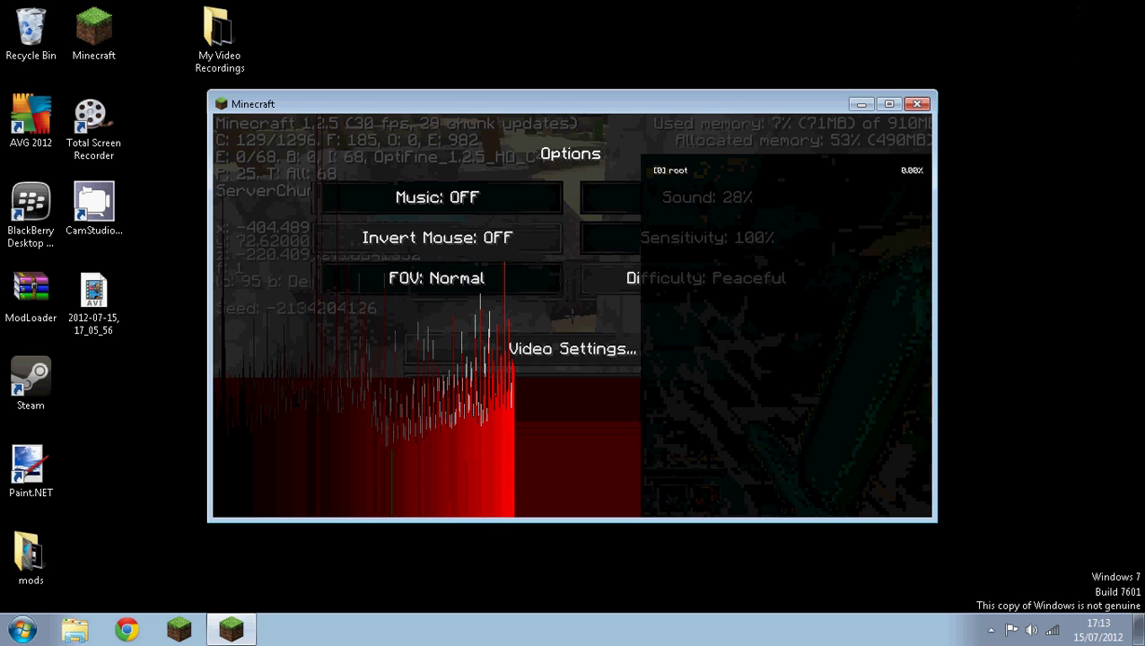
{"action": "left_click", "coordinate": [572, 348]}
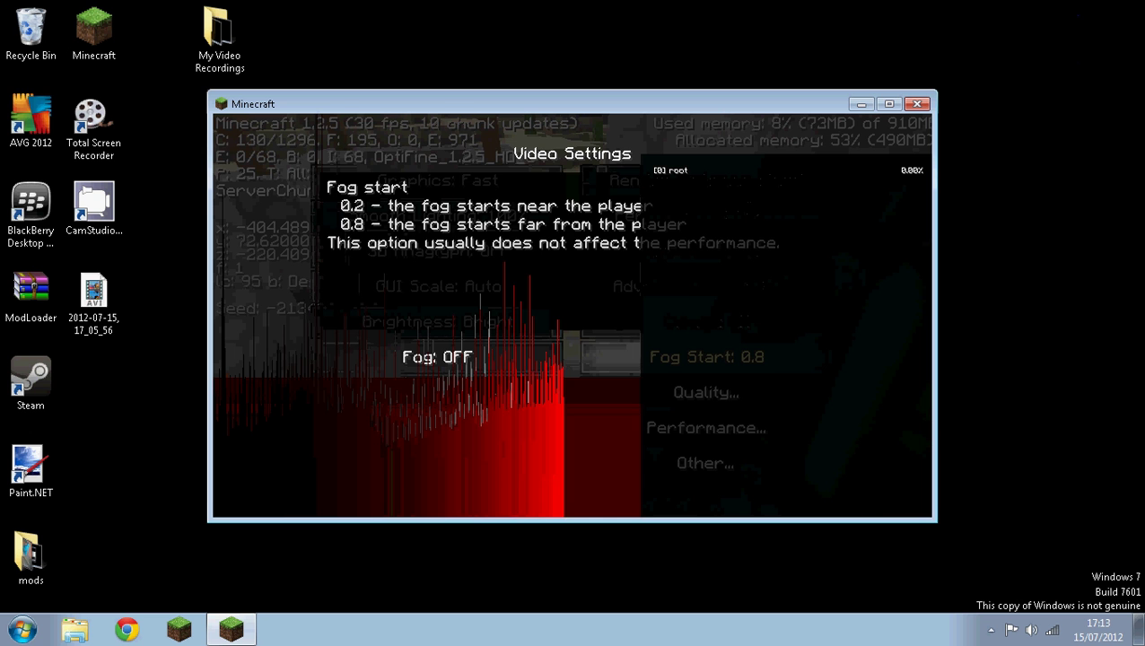
{"action": "key", "text": "Escape"}
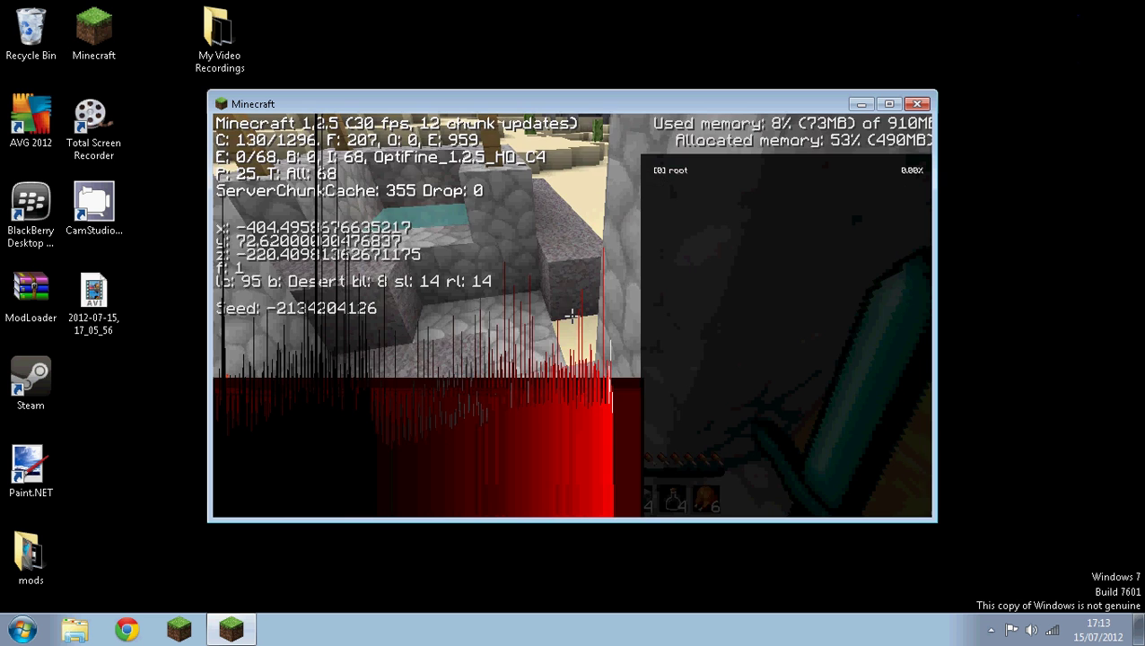
{"action": "key", "text": "Escape"}
{"action": "key", "text": "Escape"}
Hide the debug screen, set the render distance to Tiny +16 in the video settings and resume the game
{"action": "key", "text": "F3"}
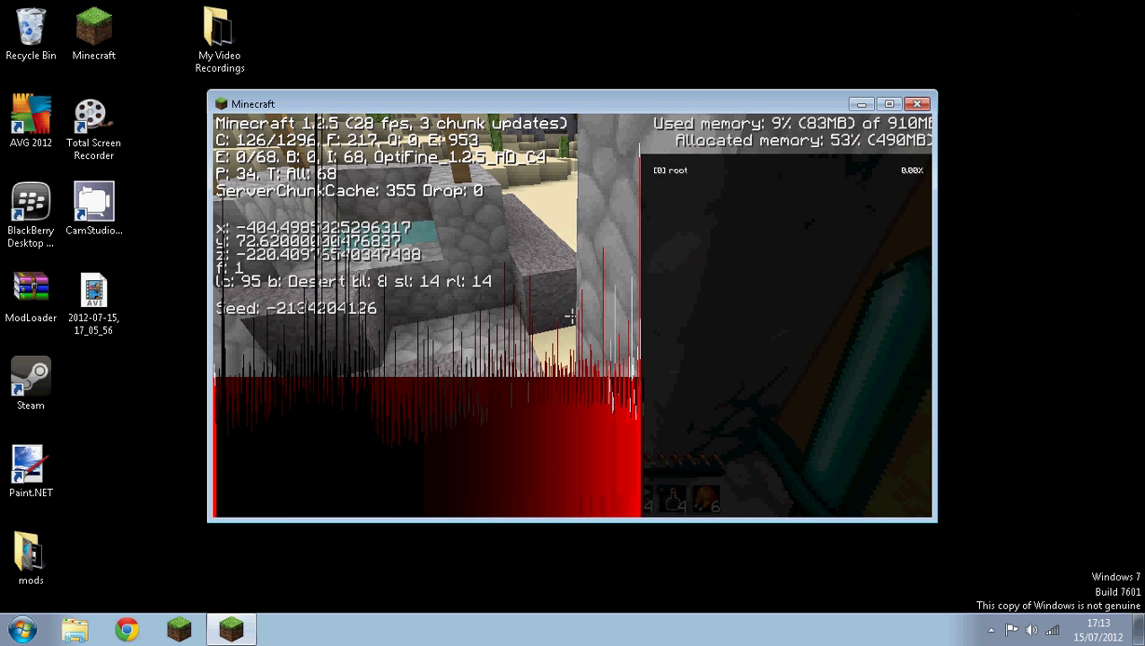
{"action": "key", "text": "Escape"}
{"action": "left_click", "coordinate": [570, 365]}
{"action": "left_click", "coordinate": [557, 345]}
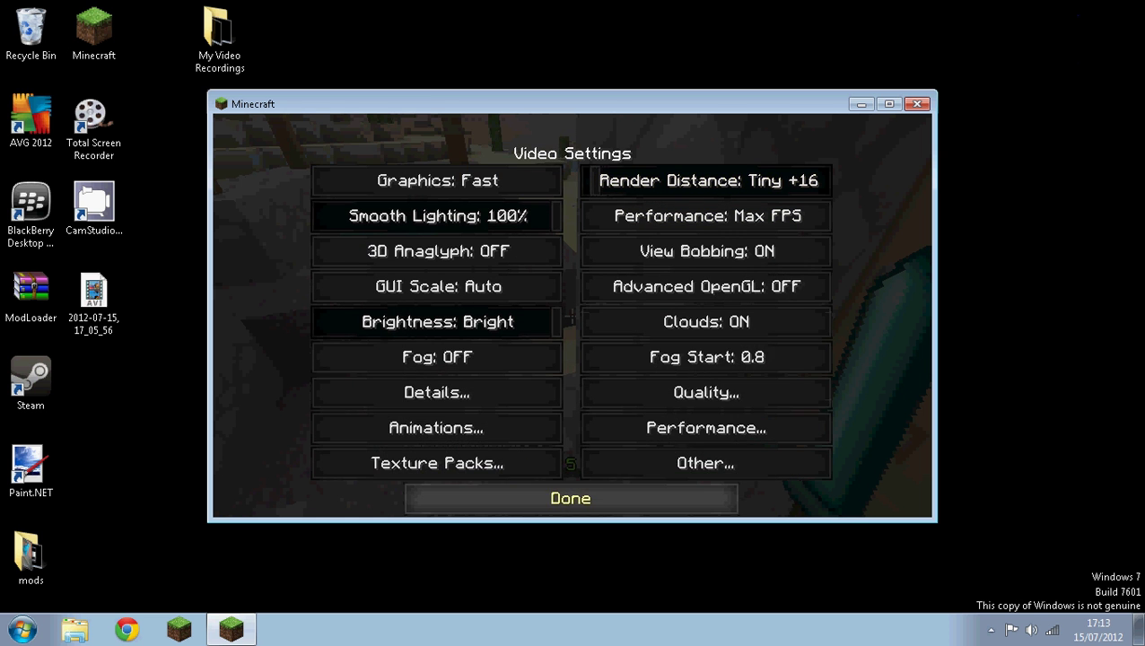
{"action": "left_click", "coordinate": [570, 480]}
{"action": "key", "text": "Escape"}
Check the debug screen and walk past the stone house towards the sand hills to examine the terrain rendering
{"action": "key", "text": "F3"}
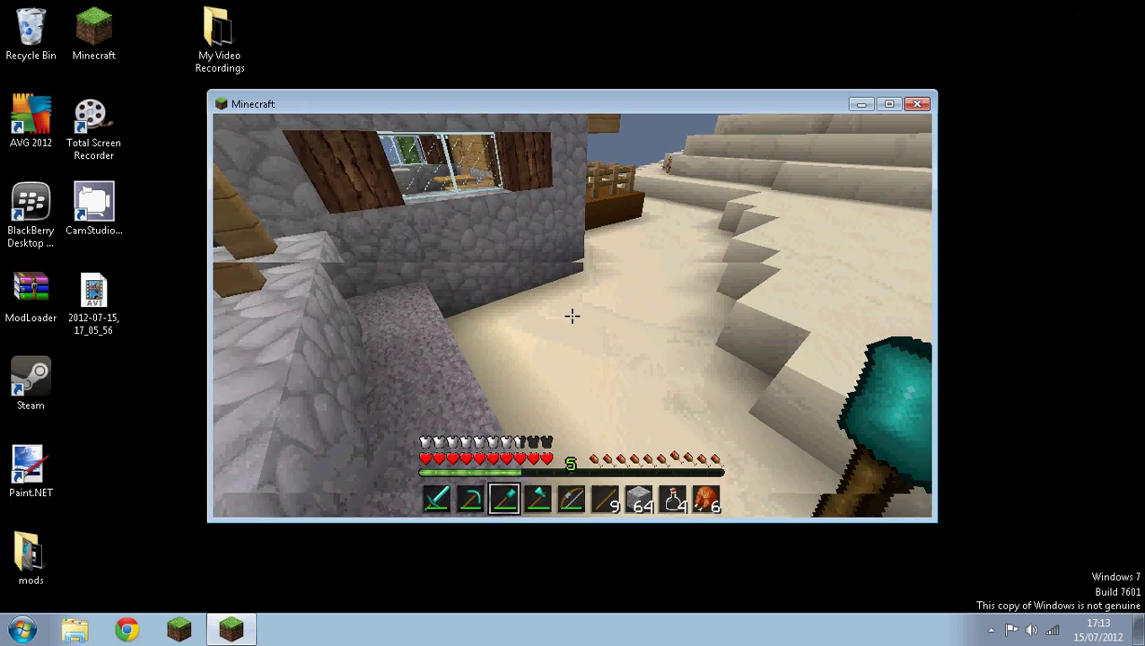
{"action": "key", "text": "w"}
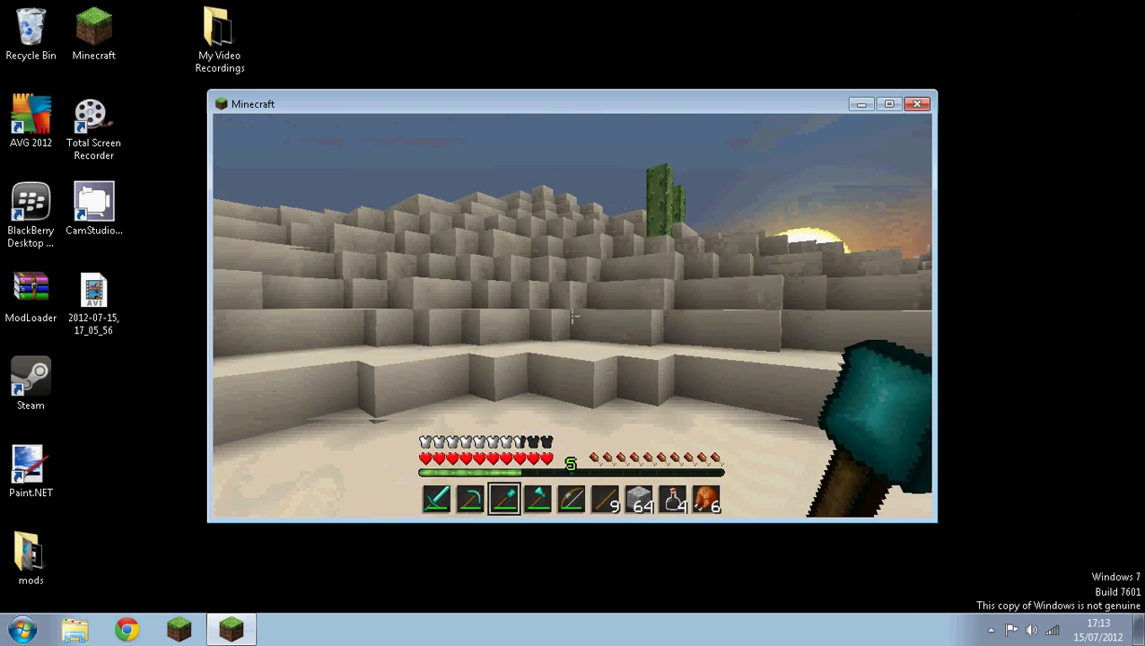
{"action": "left_click", "coordinate": [571, 315]}
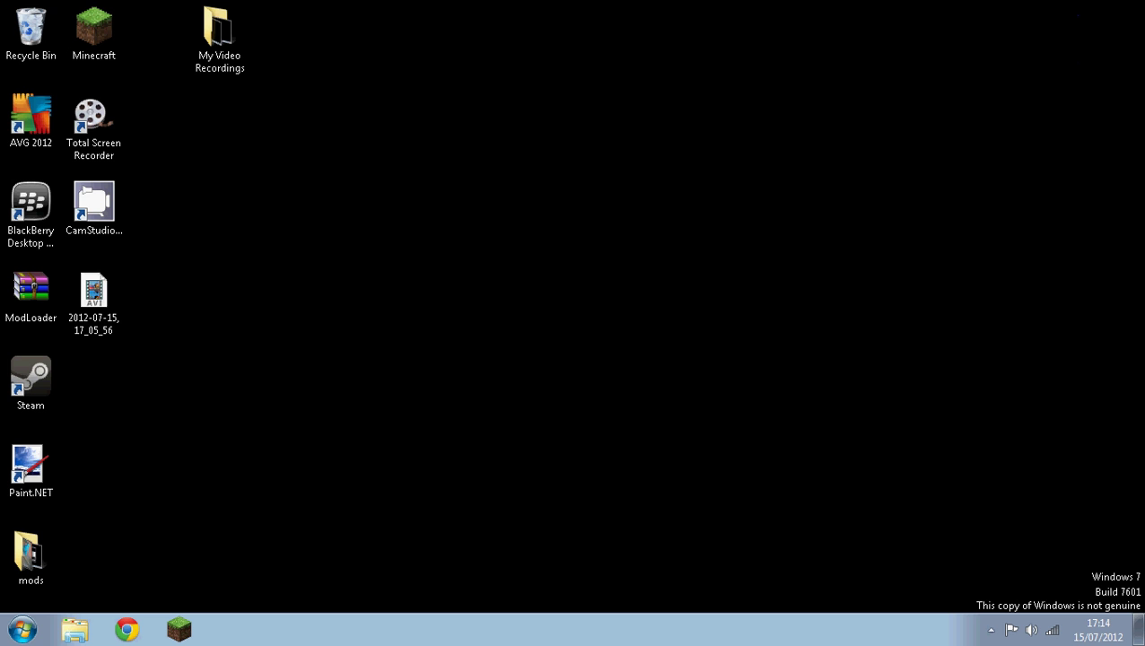
{"action": "left_click_drag", "start_coordinate": [462, 316], "coordinate": [543, 378]}
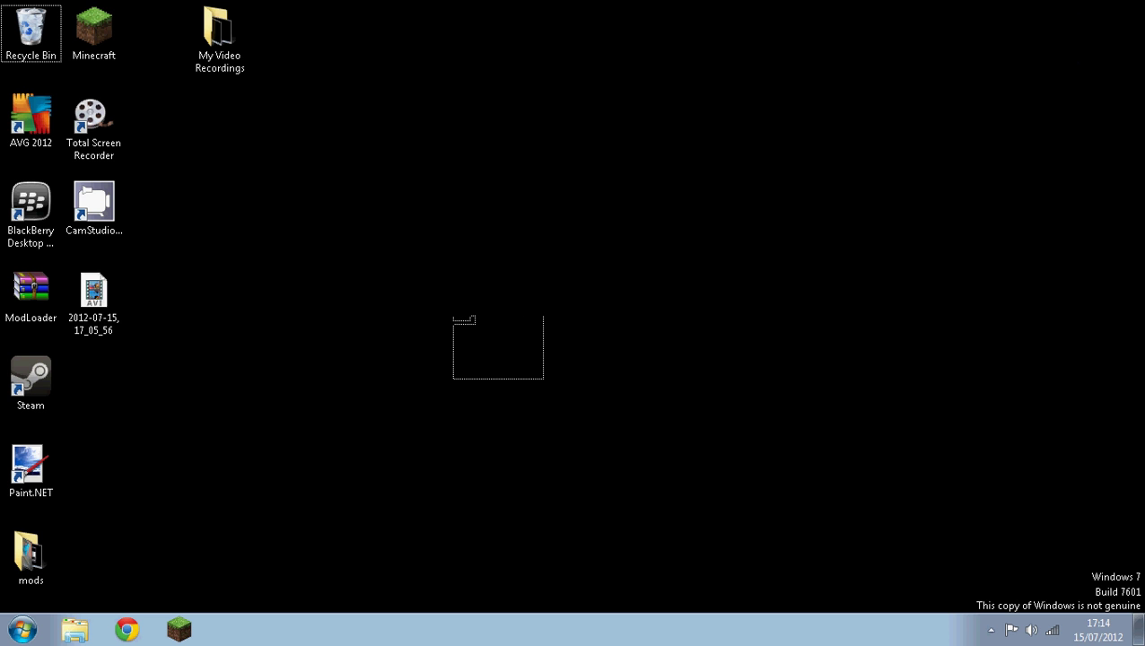